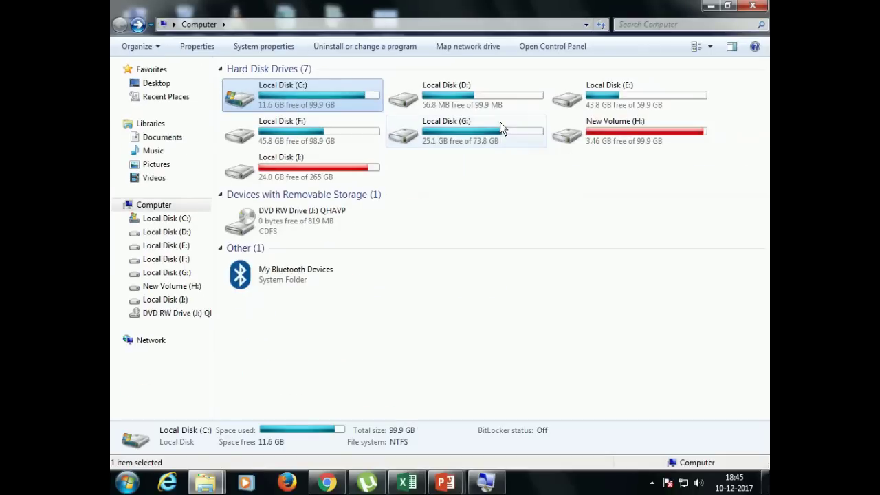
- Minimize the Computer window, open the computer's management console and show Disk Management
click(710, 8)
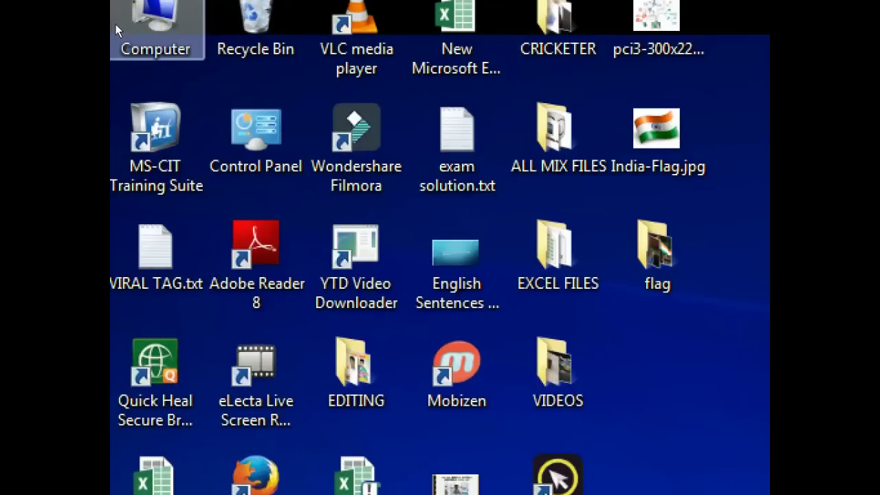
click(116, 12)
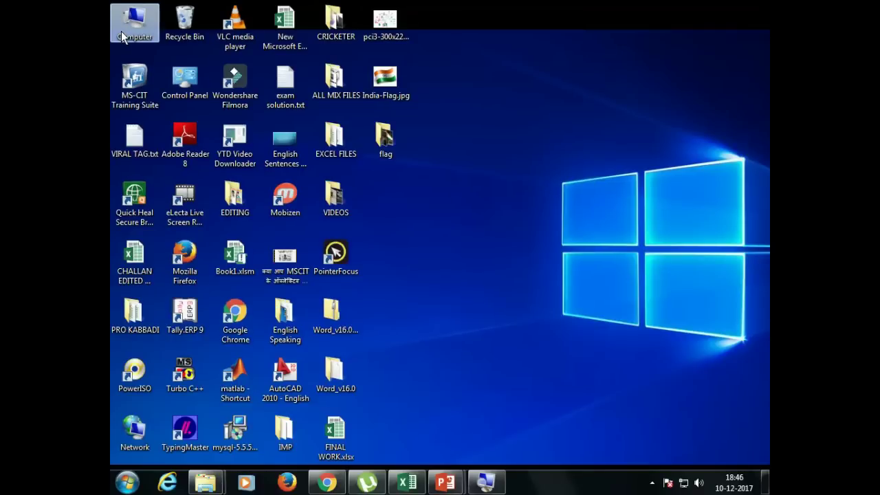
right_click(121, 31)
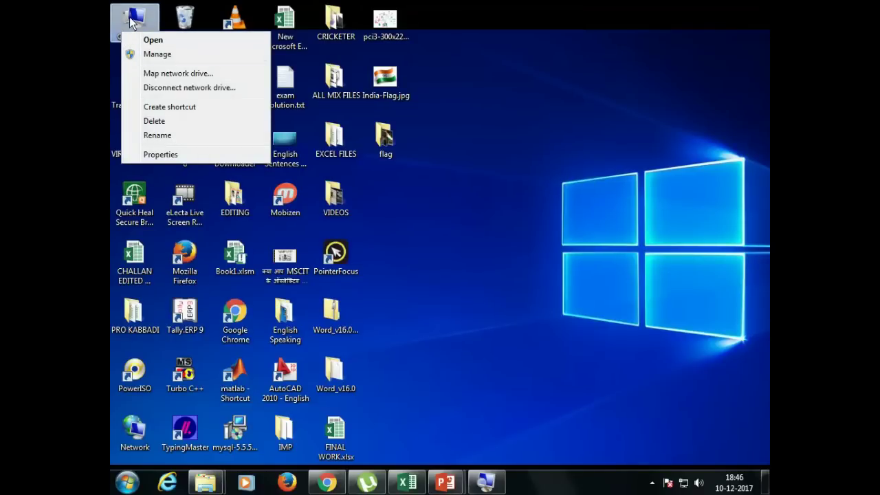
click(132, 23)
click(135, 483)
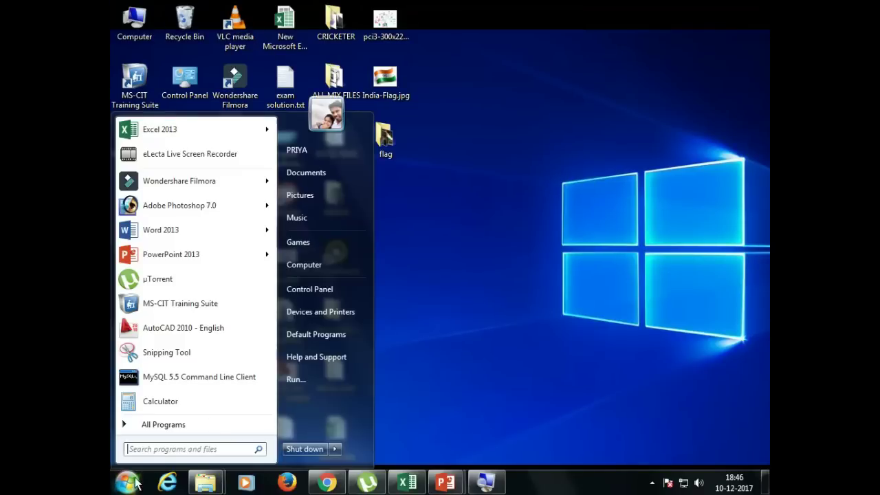
right_click(317, 267)
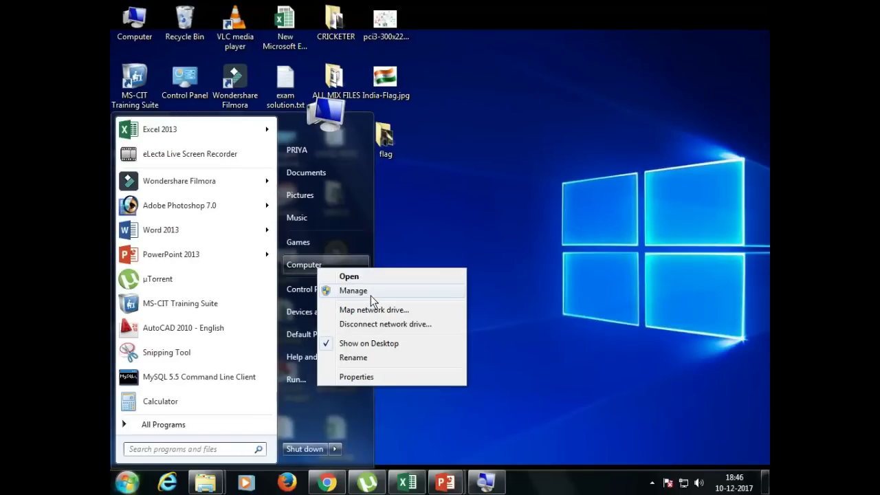
click(372, 303)
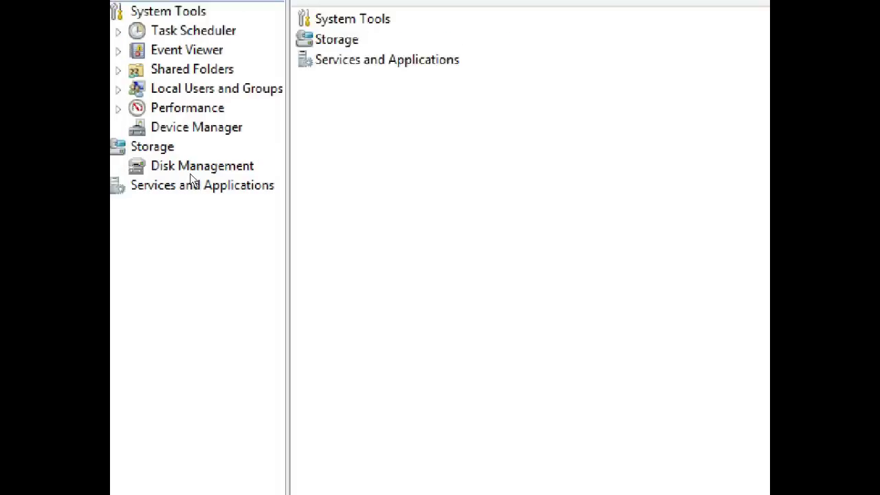
click(194, 174)
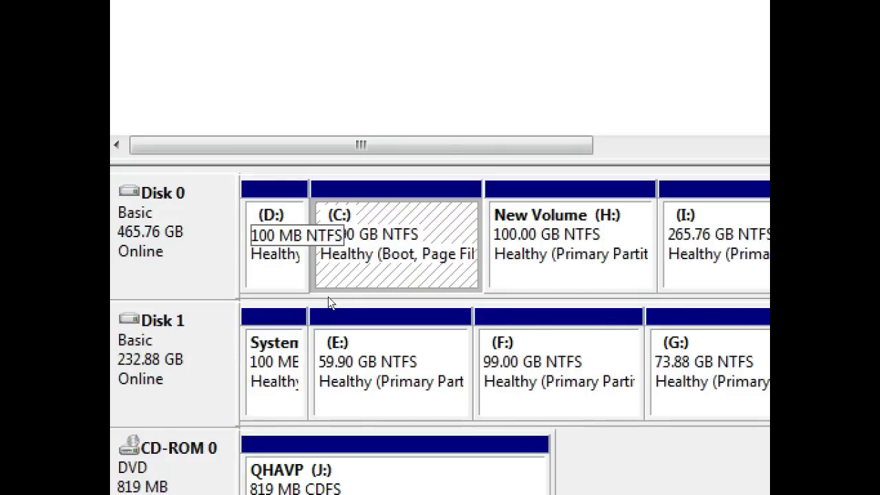
- Remove the drive letter from the 59.90 GB volume (E:) on Disk 1 and accept the warnings
click(398, 366)
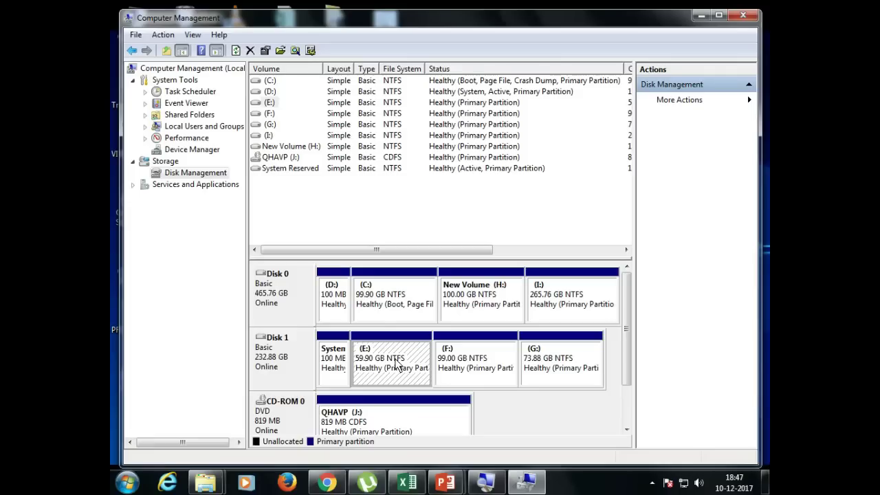
right_click(396, 364)
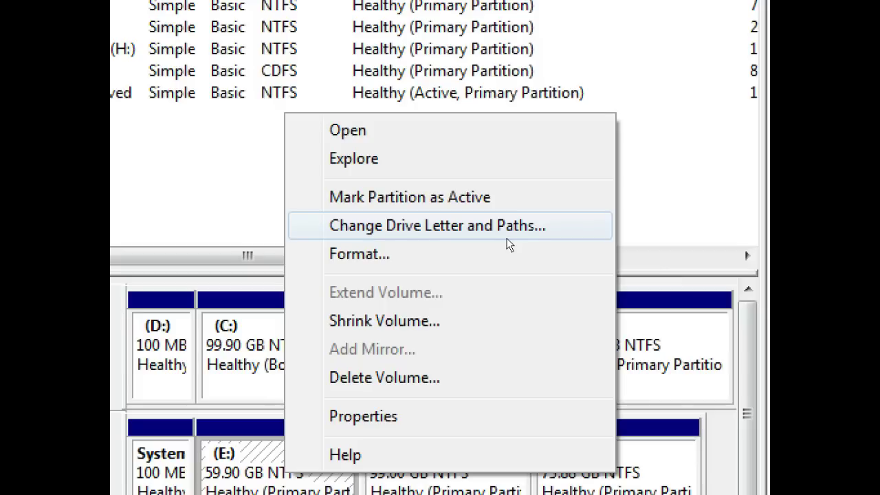
key(Escape)
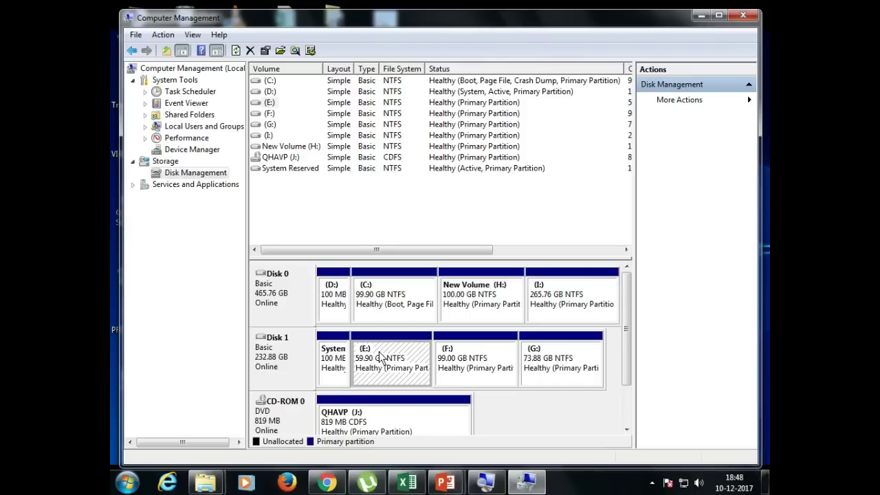
right_click(379, 353)
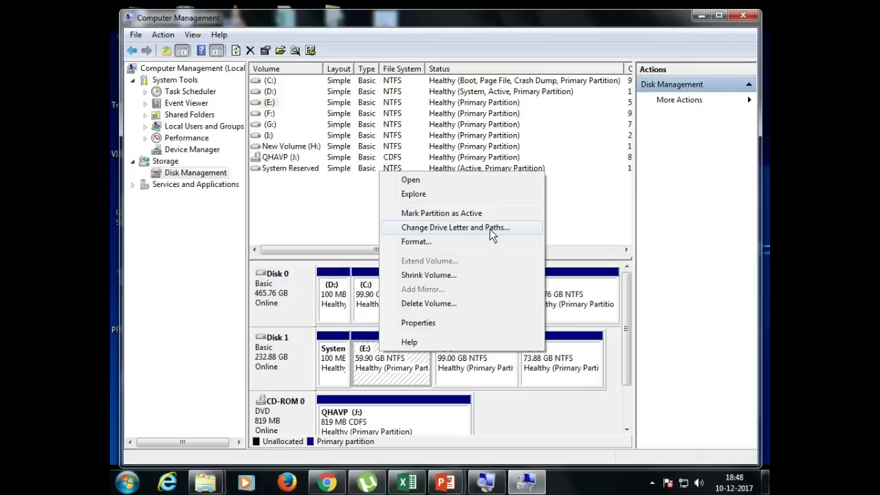
click(490, 231)
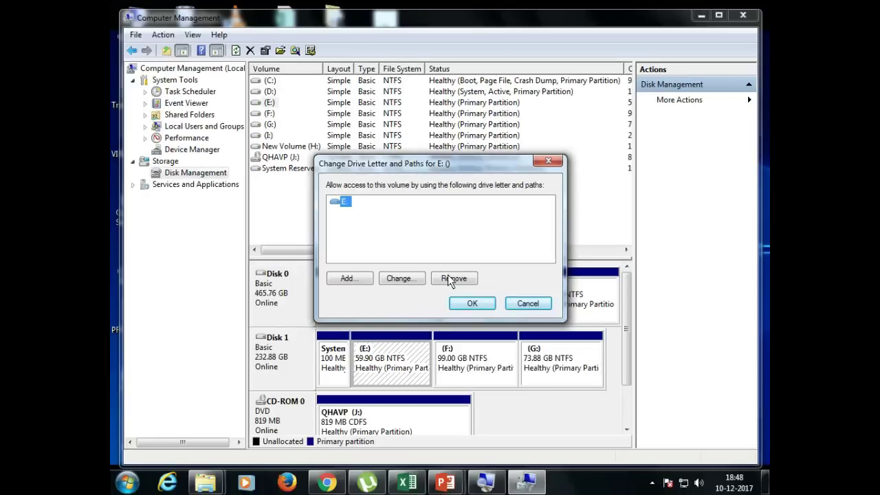
click(453, 278)
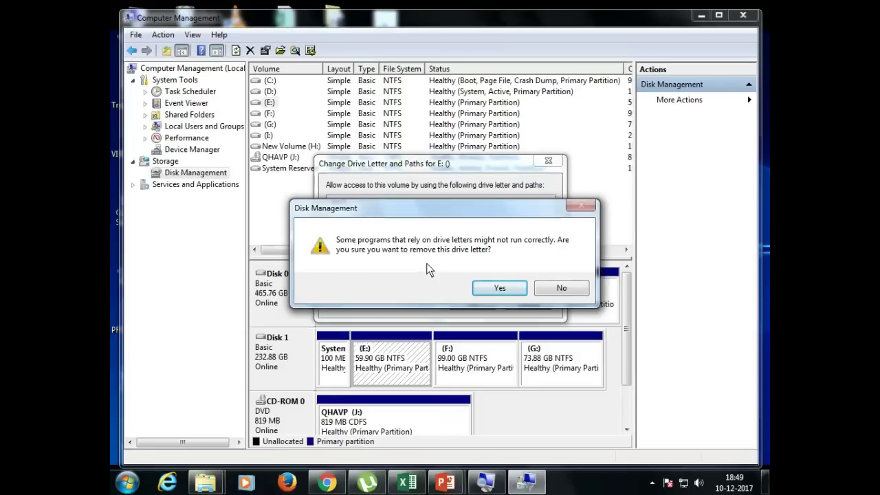
click(497, 289)
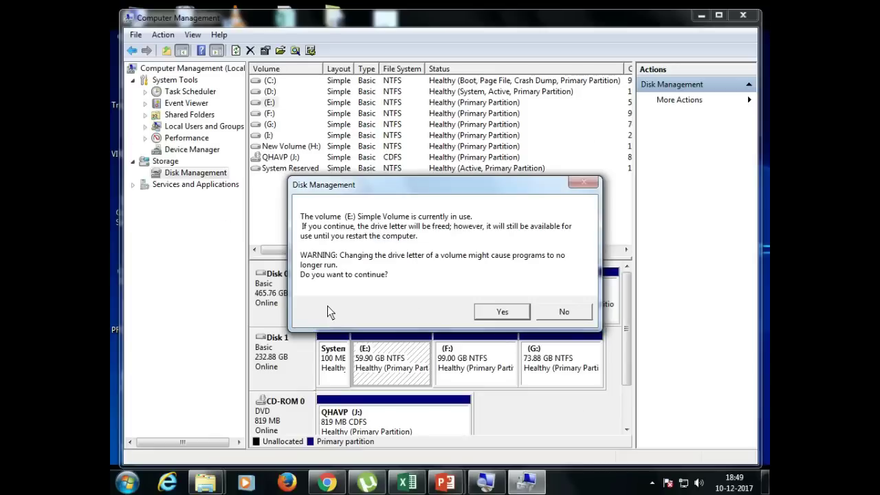
click(493, 312)
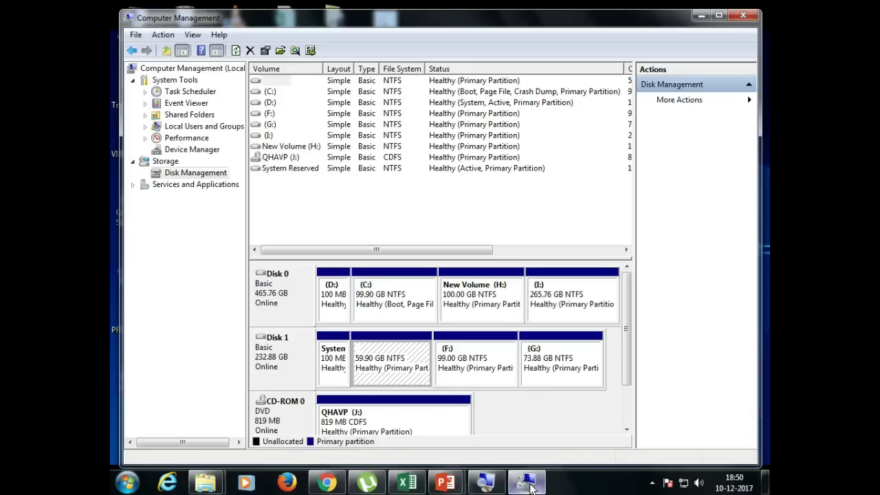
- Open the Computer window maximized and check which hard disk drives are listed
click(486, 479)
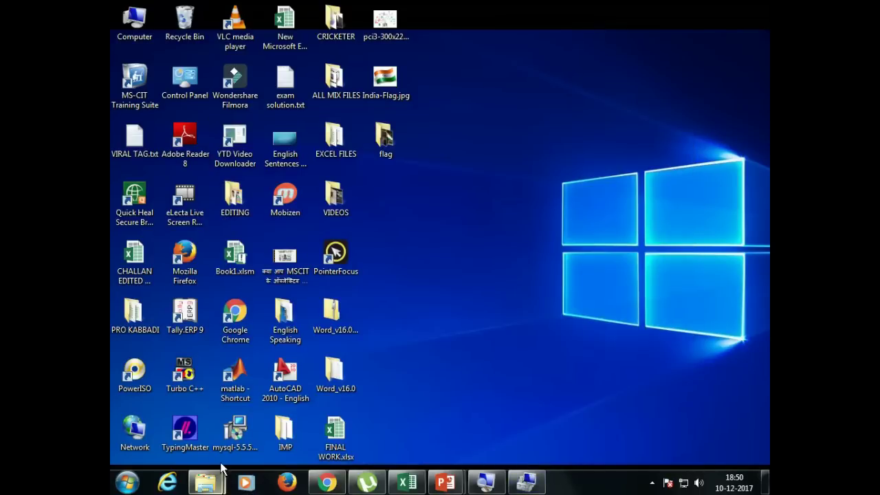
click(128, 482)
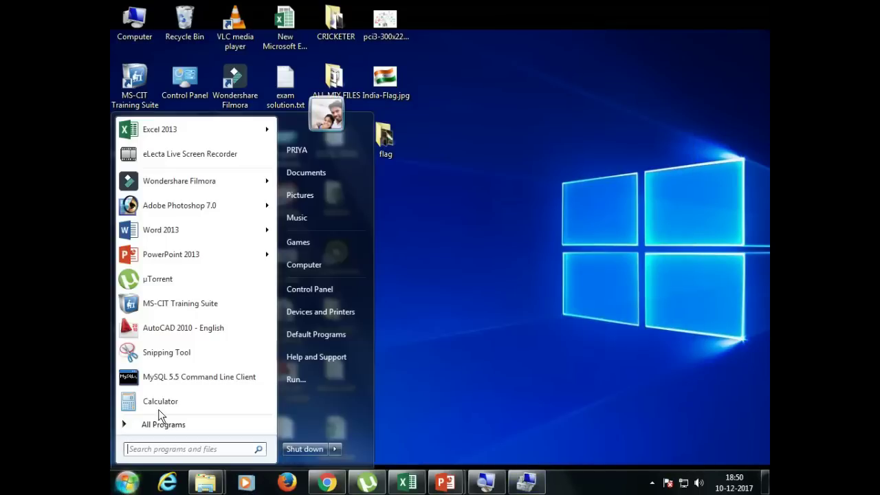
click(309, 267)
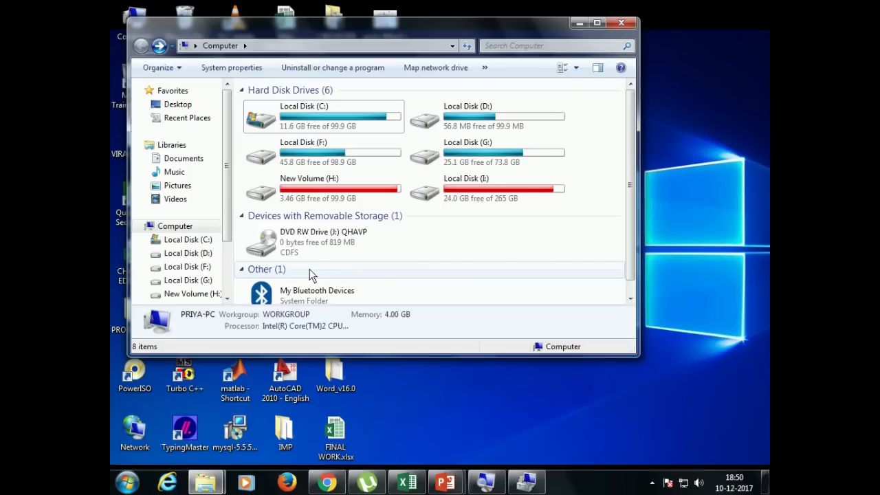
click(596, 22)
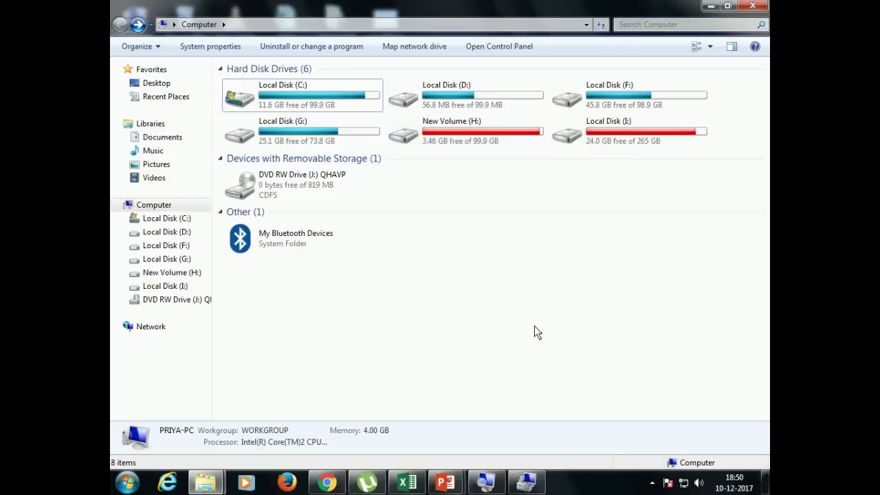
- Assign drive letter E to the unlettered 59.90 GB volume on Disk 1 and dismiss the AutoPlay prompt
click(530, 483)
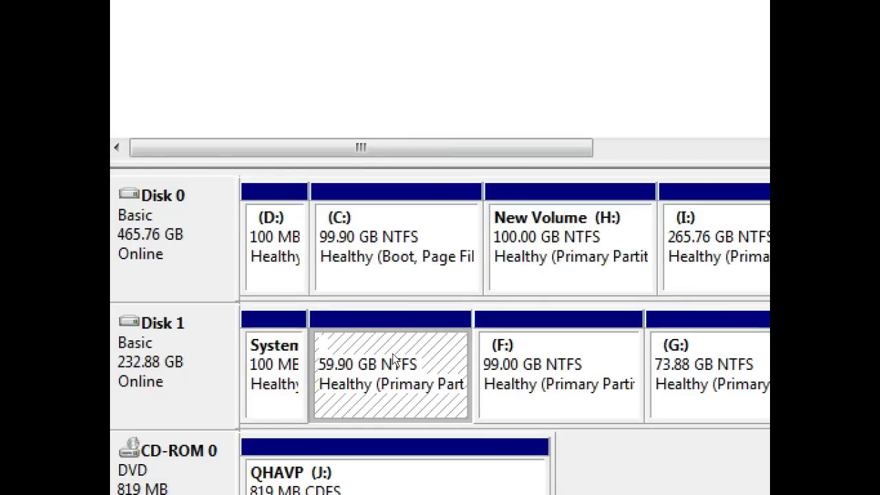
right_click(393, 354)
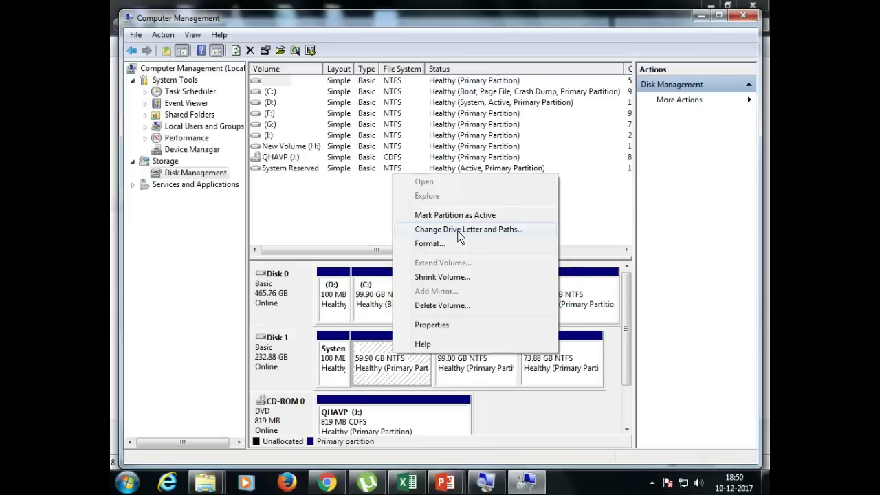
click(466, 106)
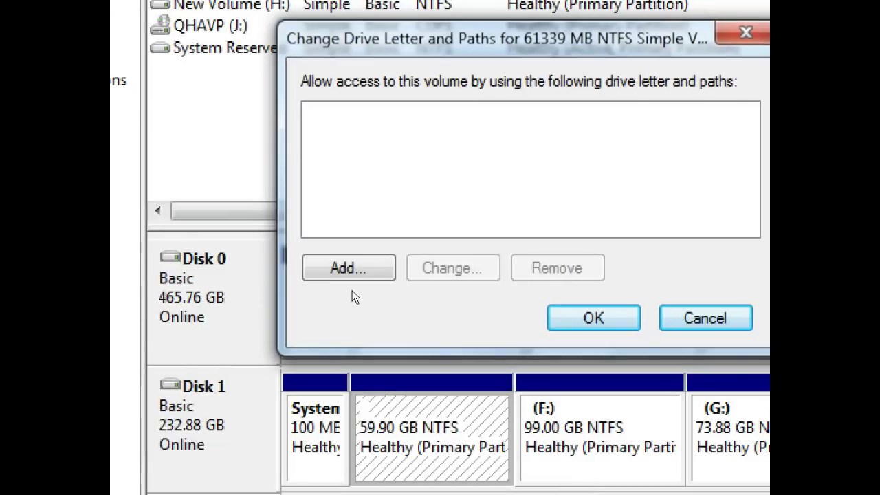
click(353, 277)
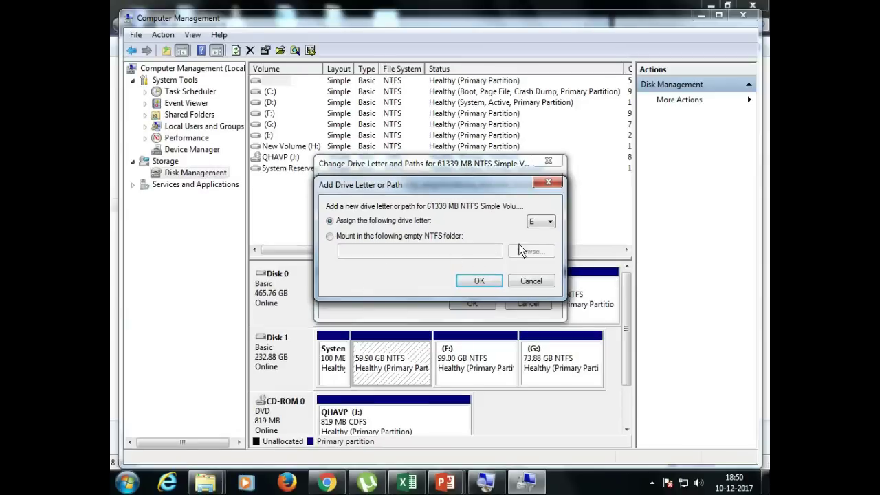
click(548, 223)
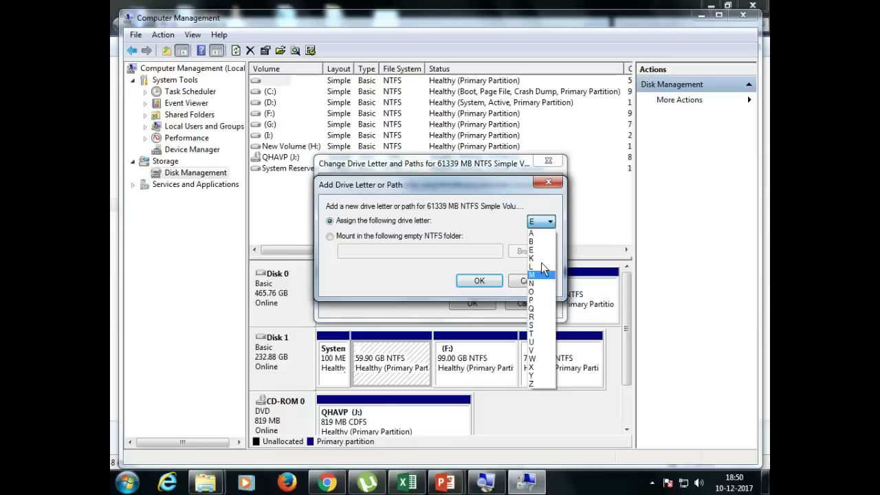
click(542, 251)
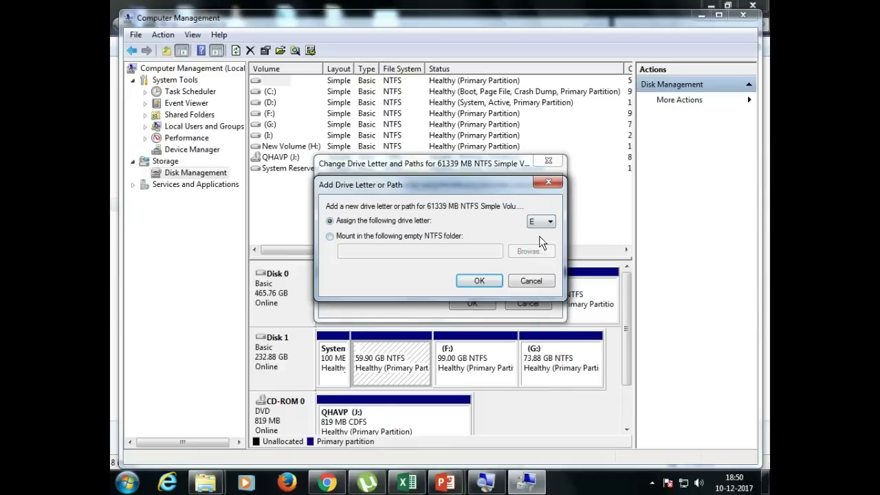
click(480, 281)
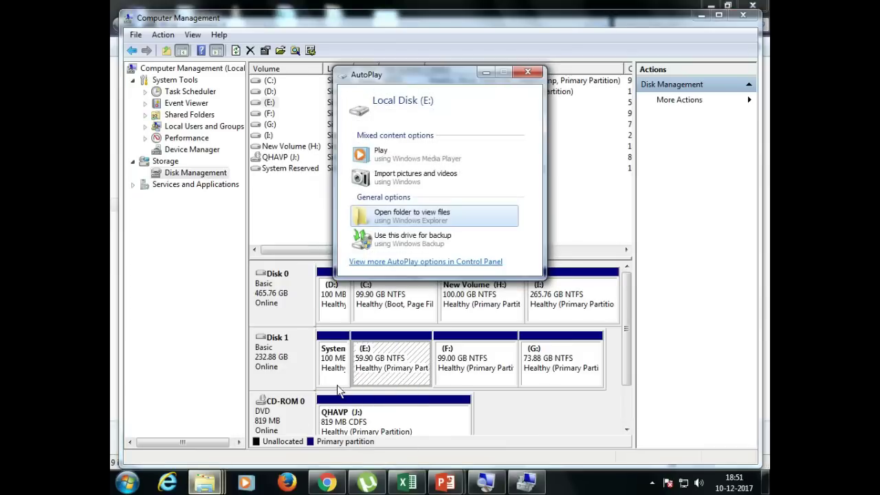
click(527, 72)
- Check for Local Disk (E:) in the Computer window, then close that window and Computer Management
mouse_move(205, 482)
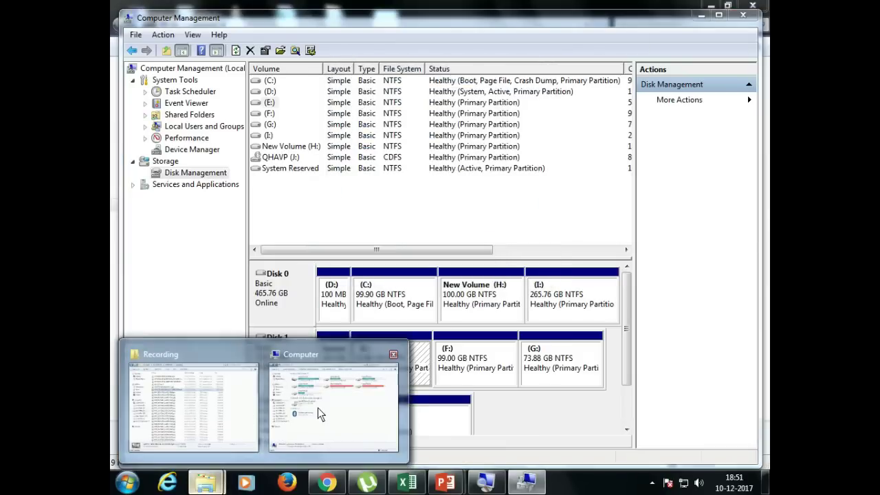
click(339, 408)
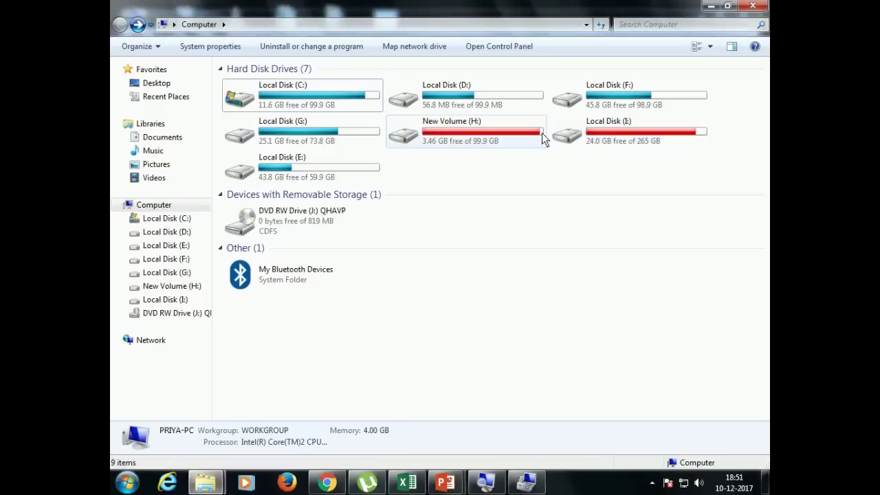
mouse_move(589, 130)
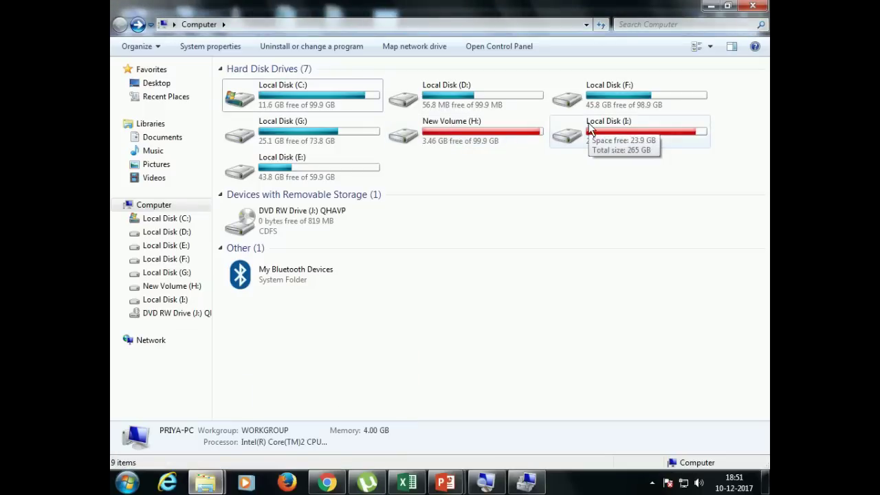
click(304, 170)
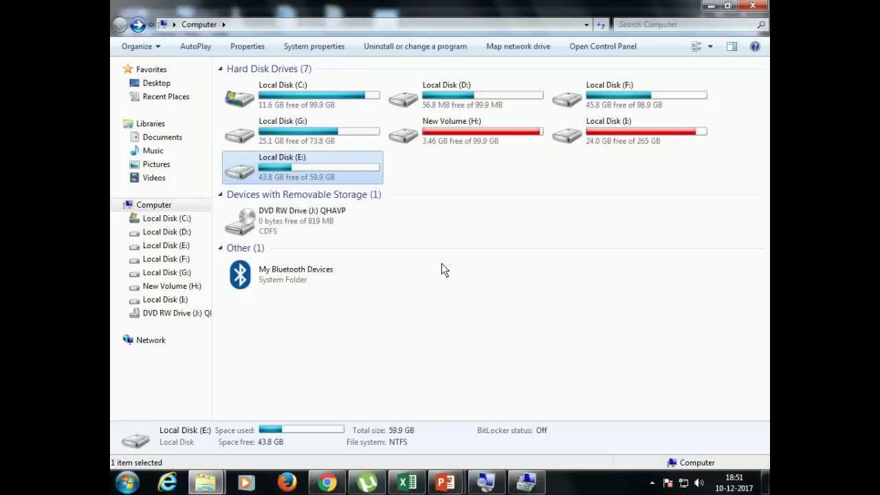
click(754, 7)
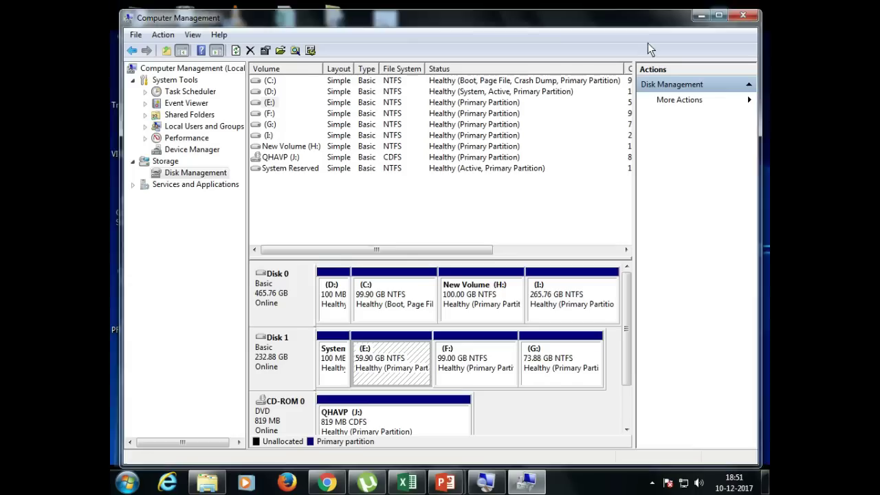
click(743, 16)
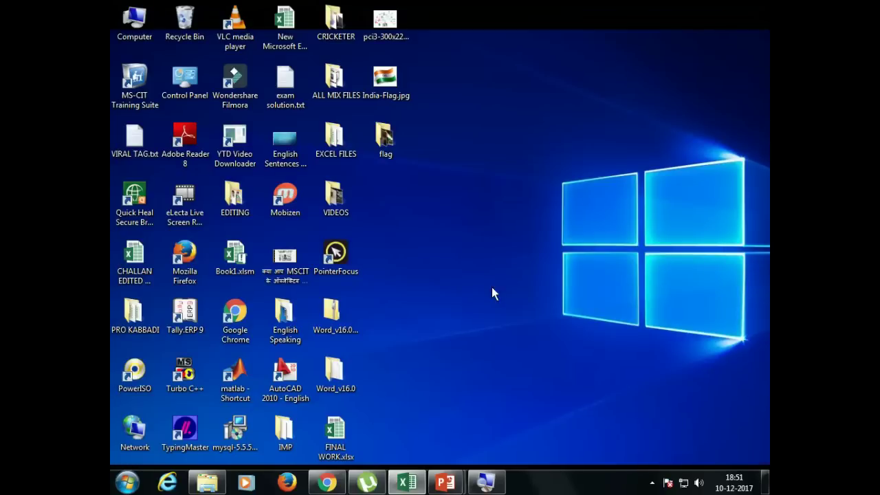
- Open the Control Panel and maximize its window
click(119, 489)
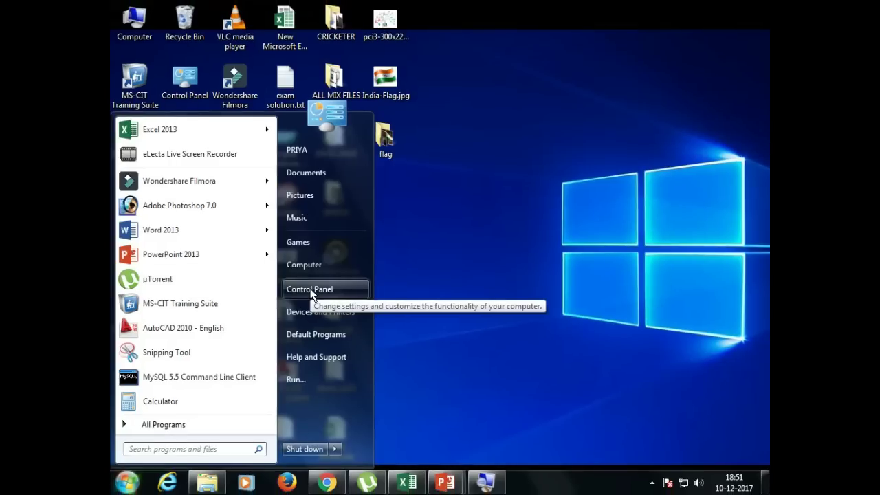
click(310, 288)
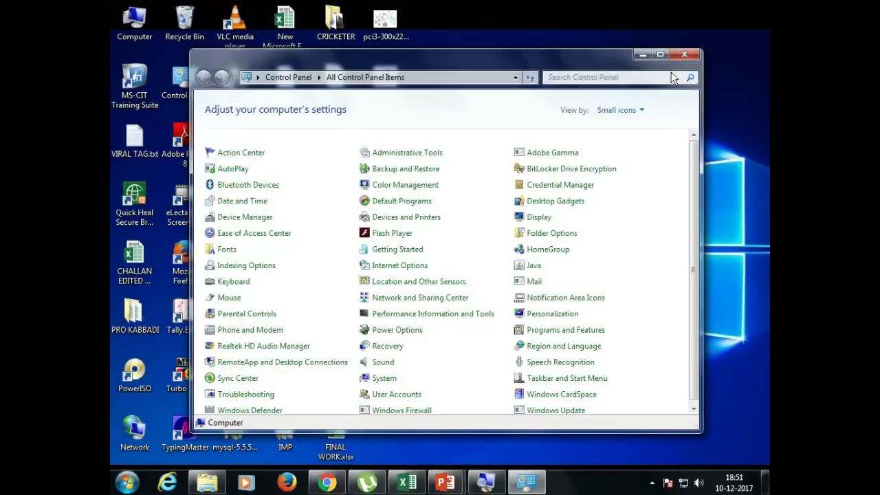
click(660, 54)
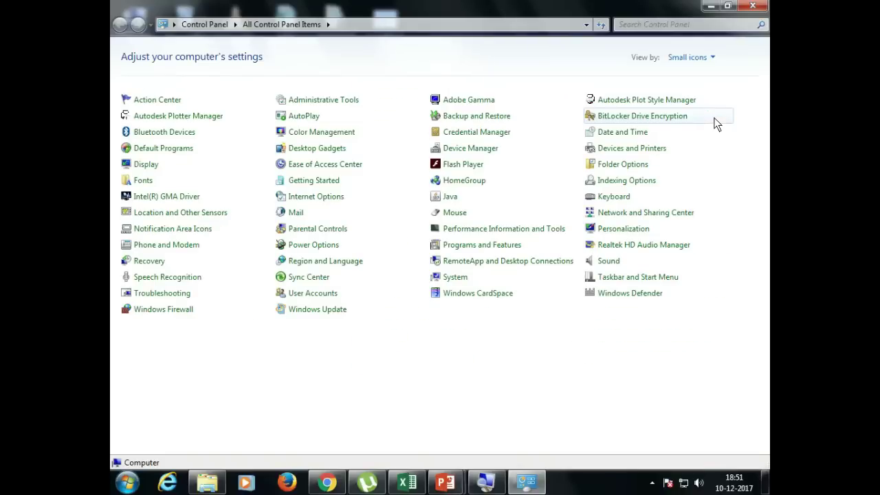
- Open BitLocker Drive Encryption from the Control Panel and start turning on BitLocker for drive E:
click(652, 120)
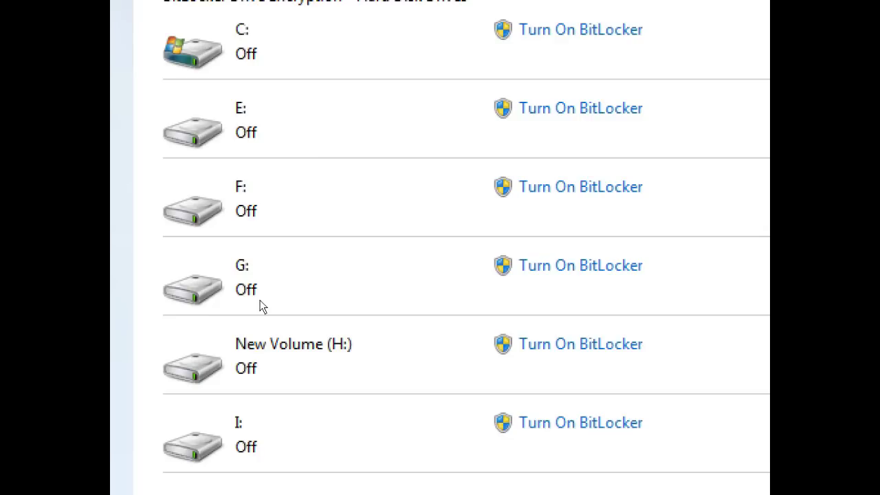
key(super)
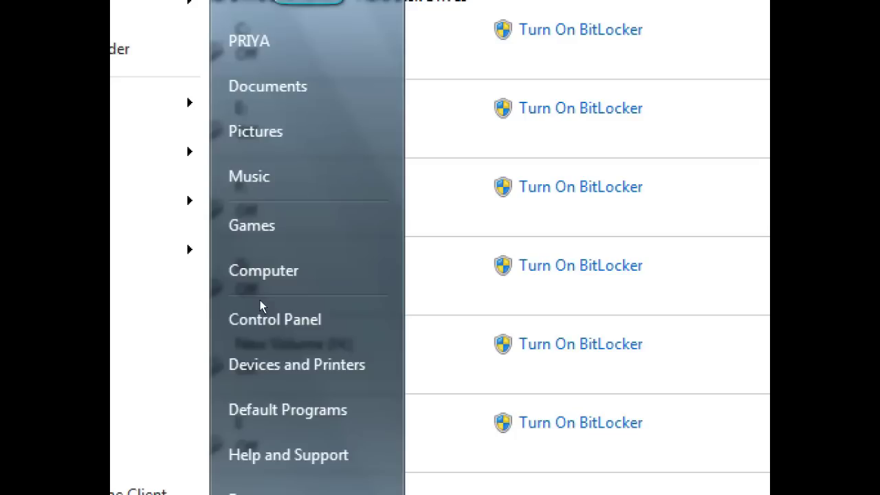
click(524, 254)
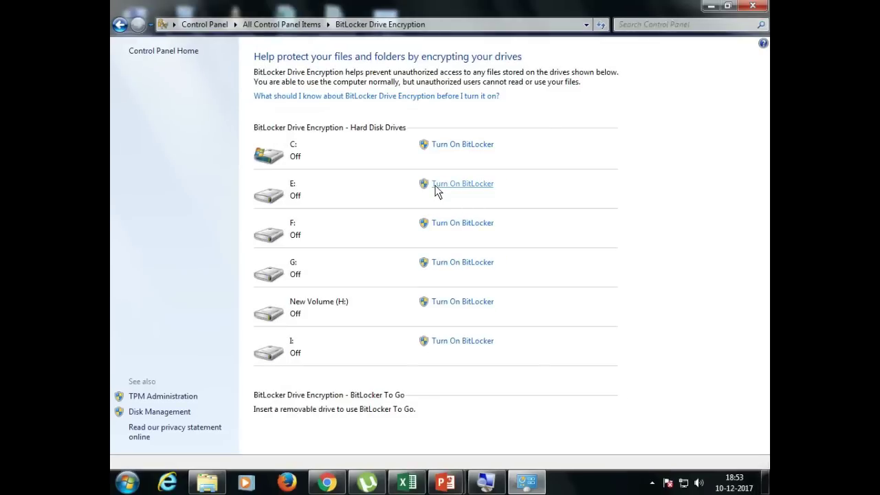
click(435, 186)
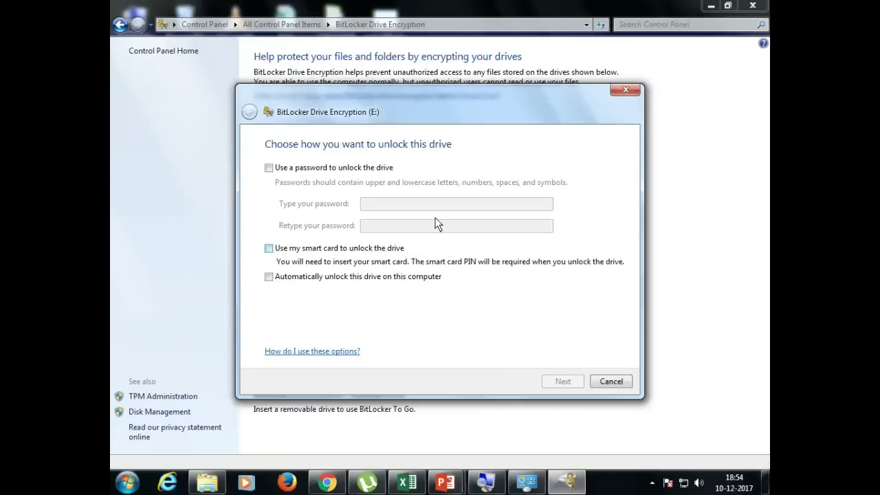
- Choose a password as the unlock method for drive E:, enter and confirm the BitLocker password, and continue
click(301, 172)
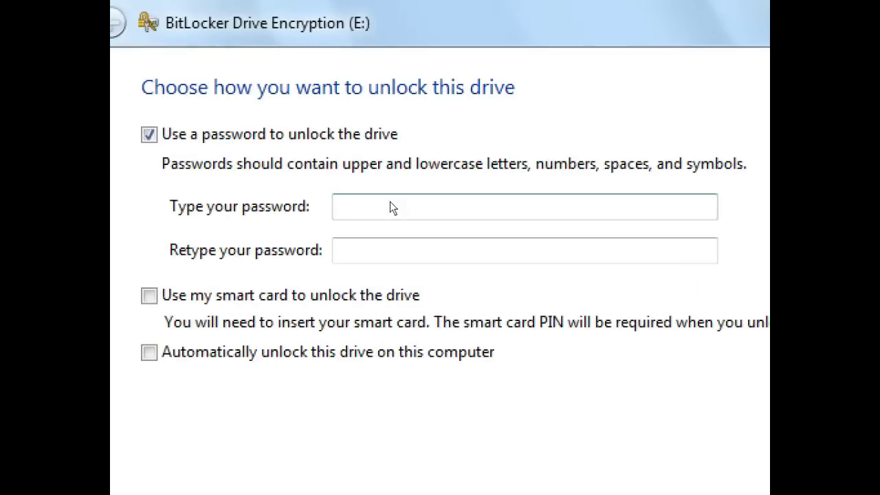
click(390, 203)
key(Caps_Lock)
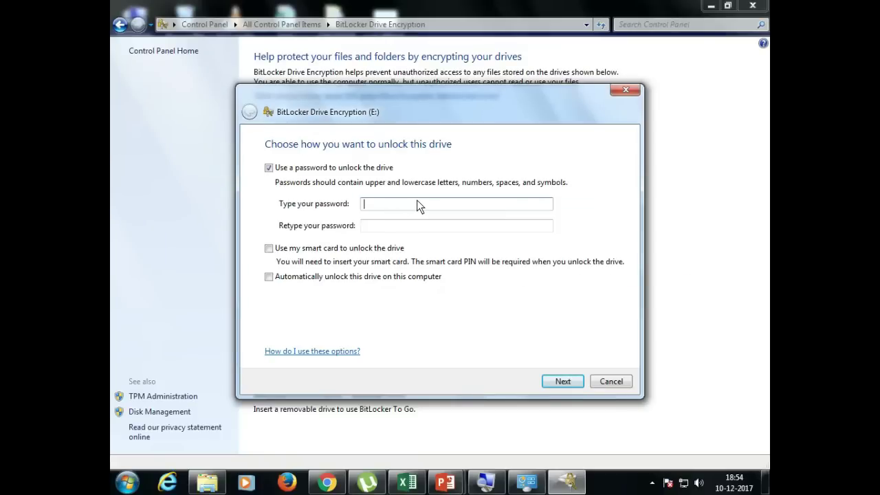
click(396, 225)
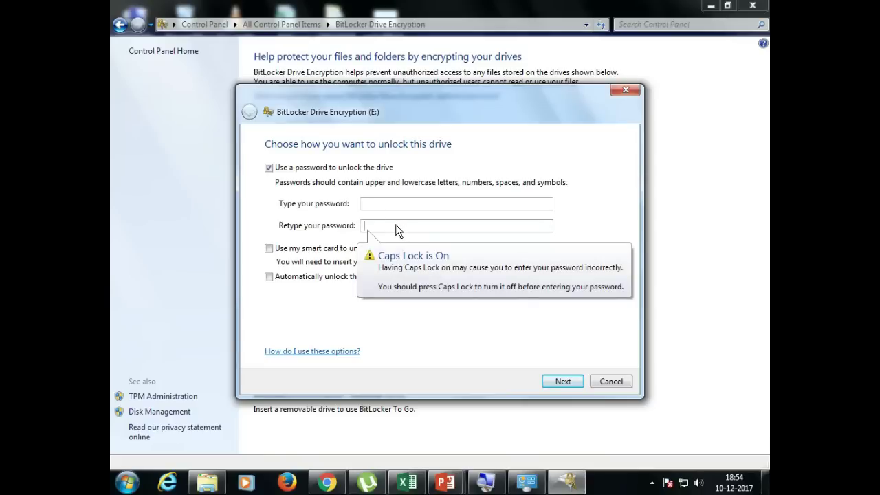
click(397, 206)
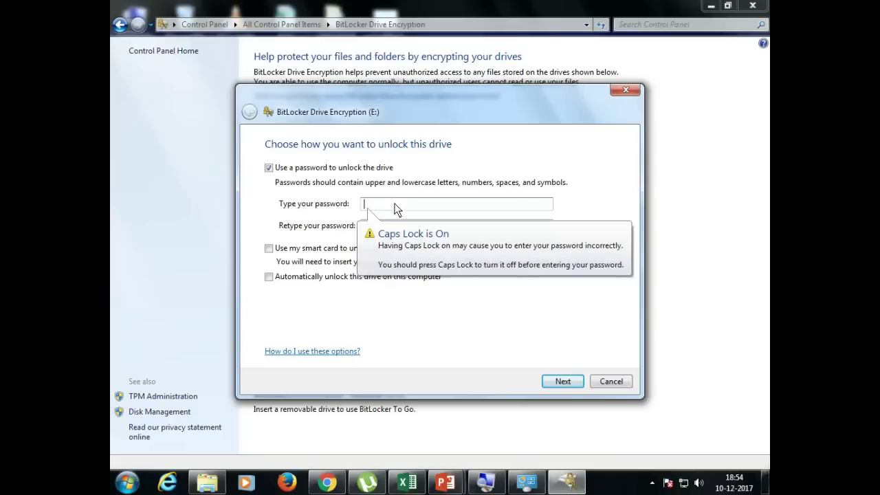
text(••••••)
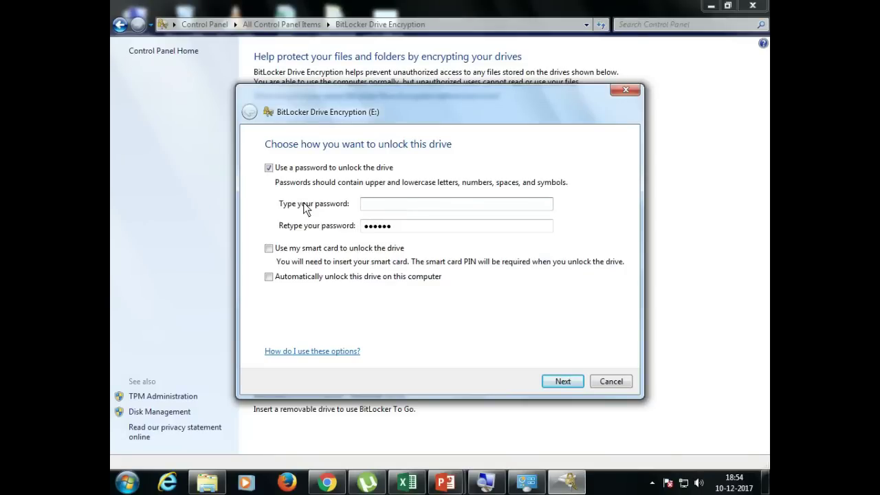
text(••••••••)
key(Tab)
text(••••)
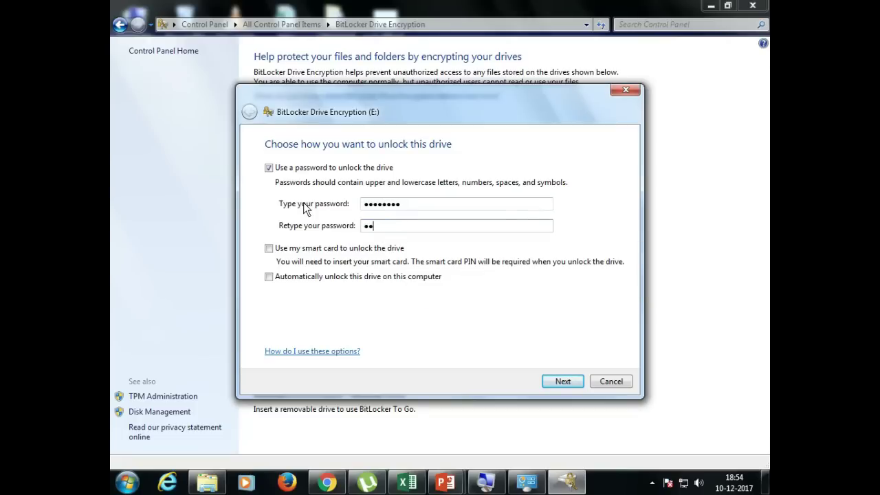
text(••••)
key(Return)
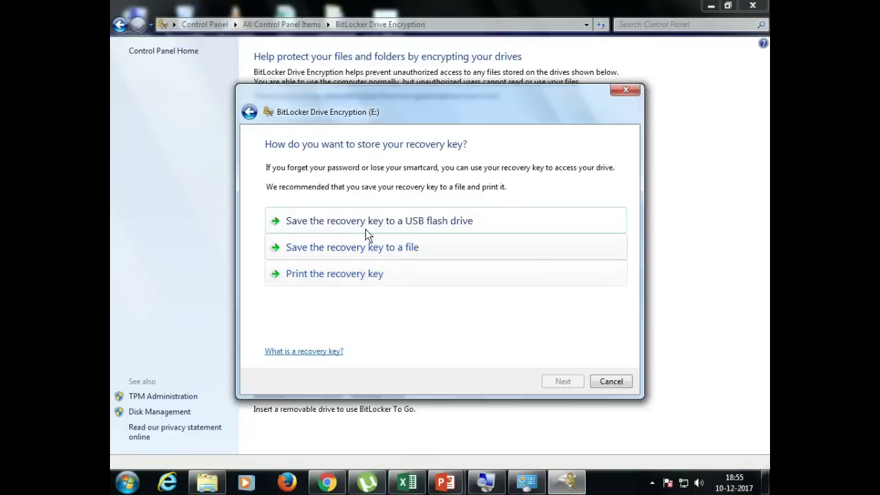
- Save the BitLocker recovery key to a text file on the Desktop, accepting storage on this computer
click(375, 285)
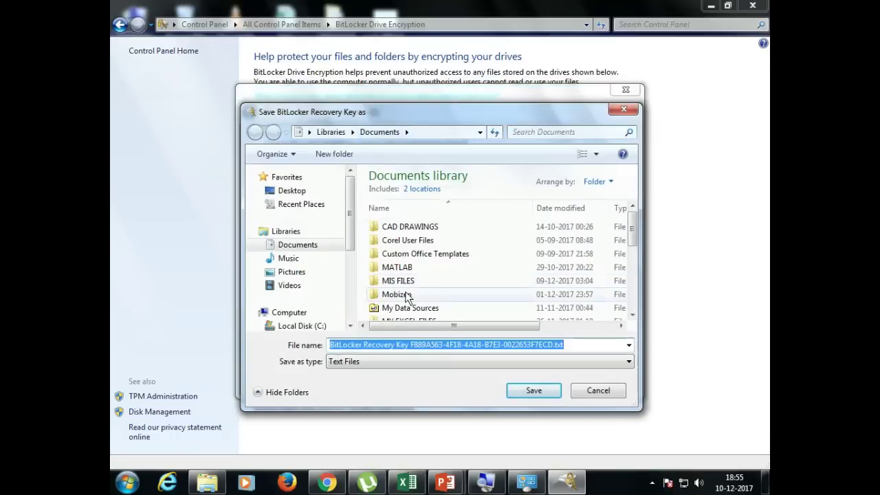
click(297, 195)
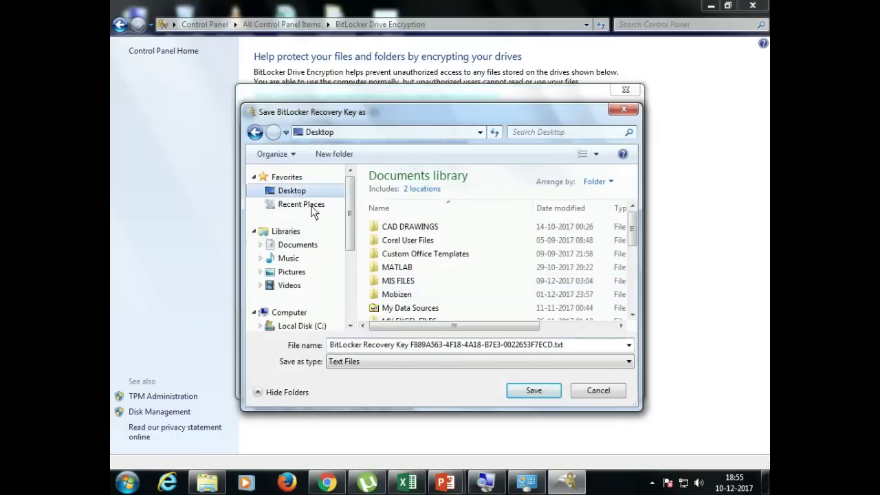
click(541, 391)
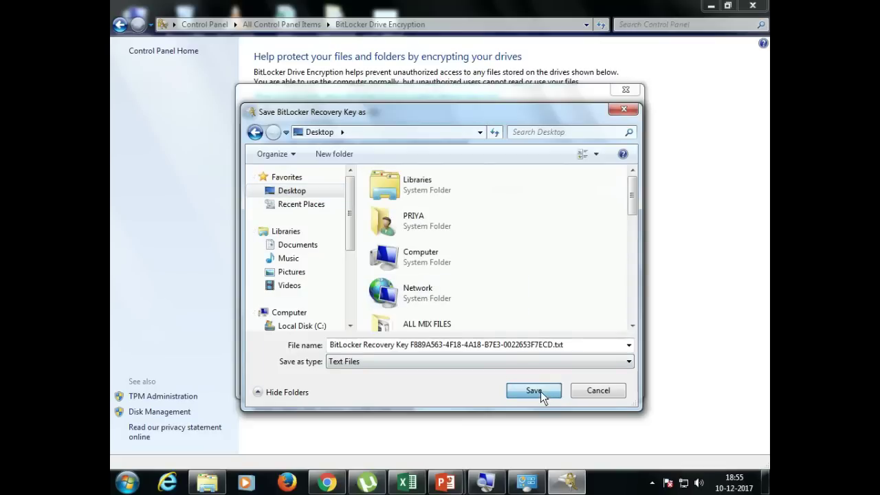
click(541, 392)
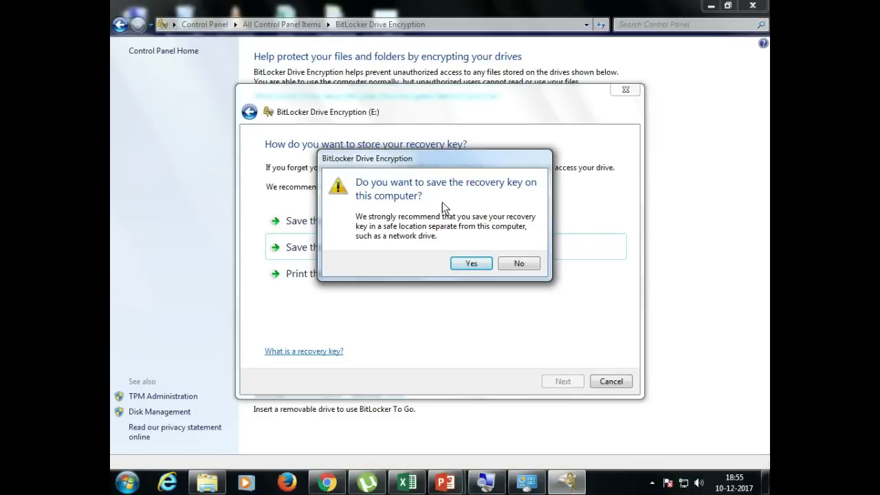
click(473, 264)
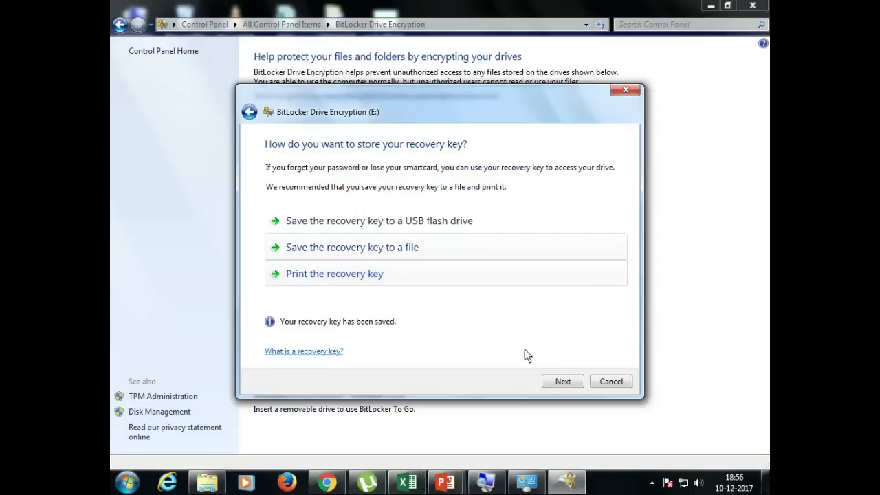
- Start encrypting drive E:, close the progress dialog and reopen the encryption progress
click(560, 382)
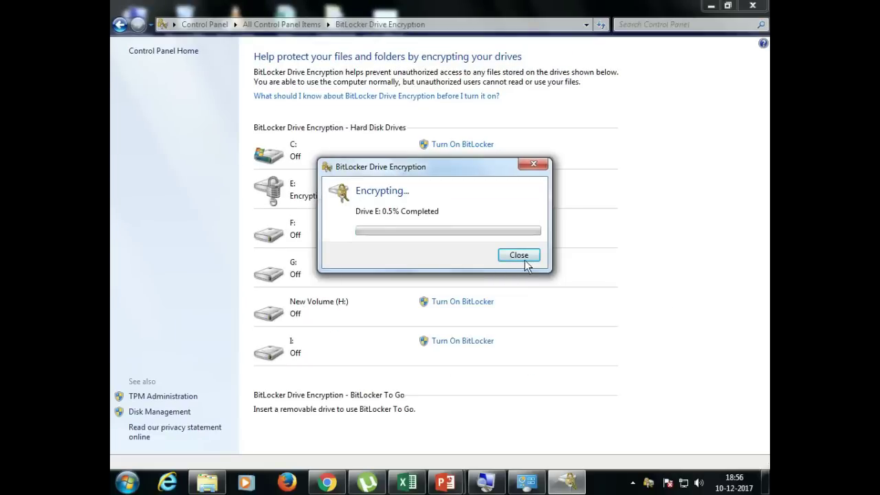
click(528, 257)
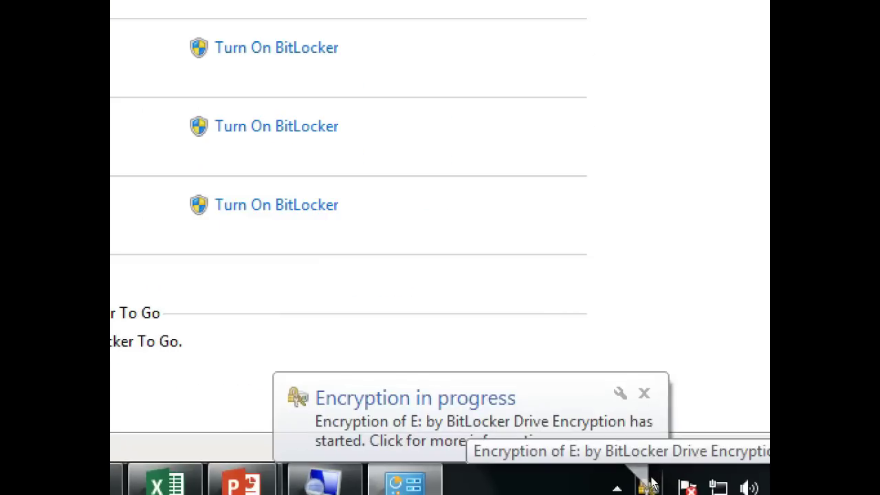
click(647, 487)
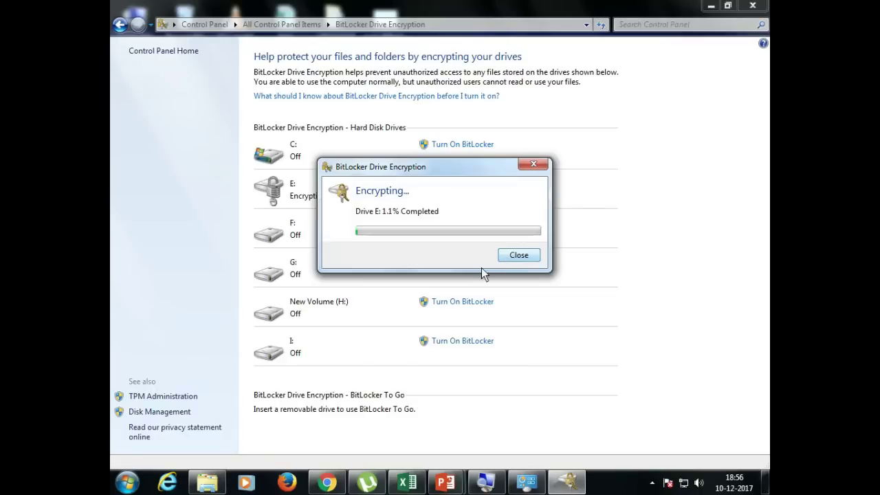
- Open the Computer window and check how Local Disk (E:) is shown during encryption
click(127, 482)
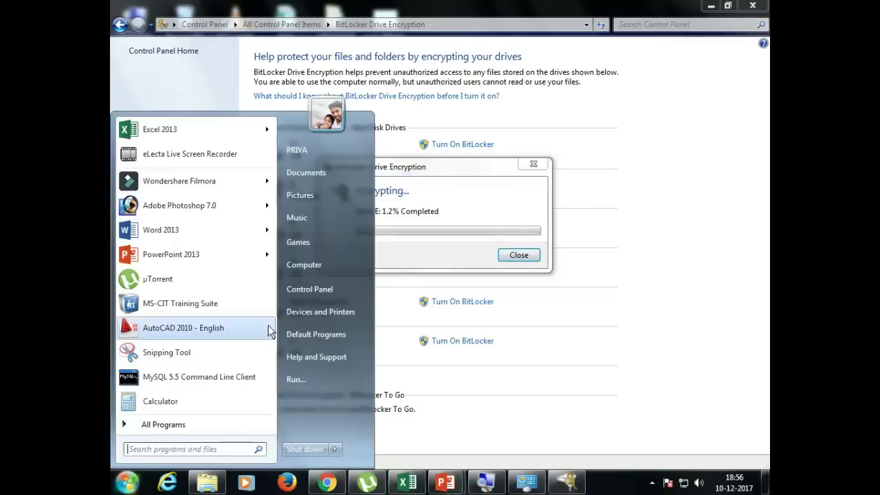
click(309, 267)
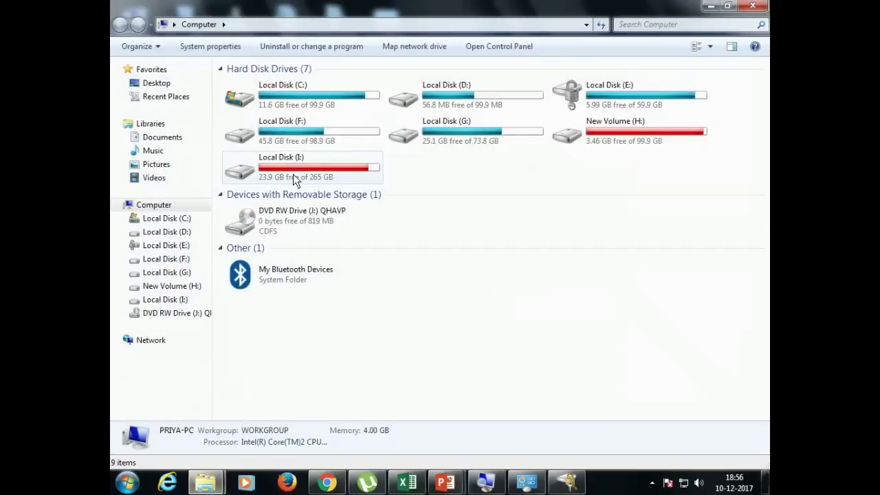
click(630, 95)
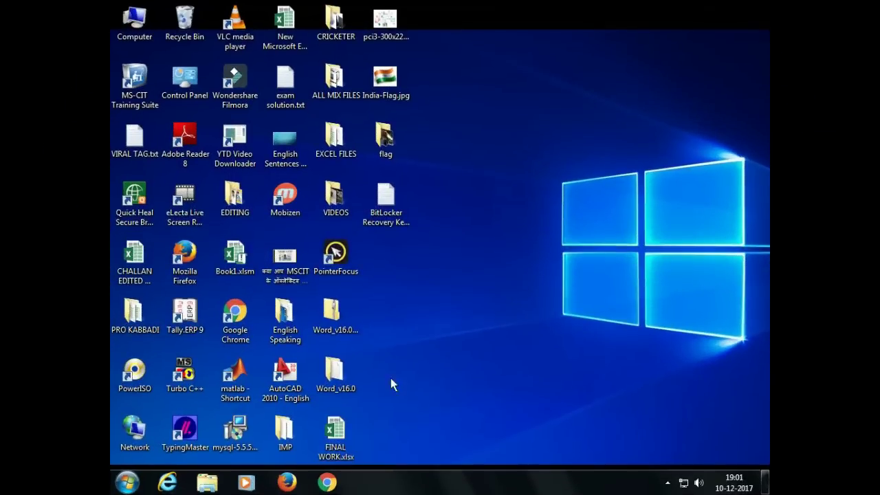
- Open the Computer window from the desktop and try to open the locked Local Disk (E:) to get its unlock prompt
click(128, 482)
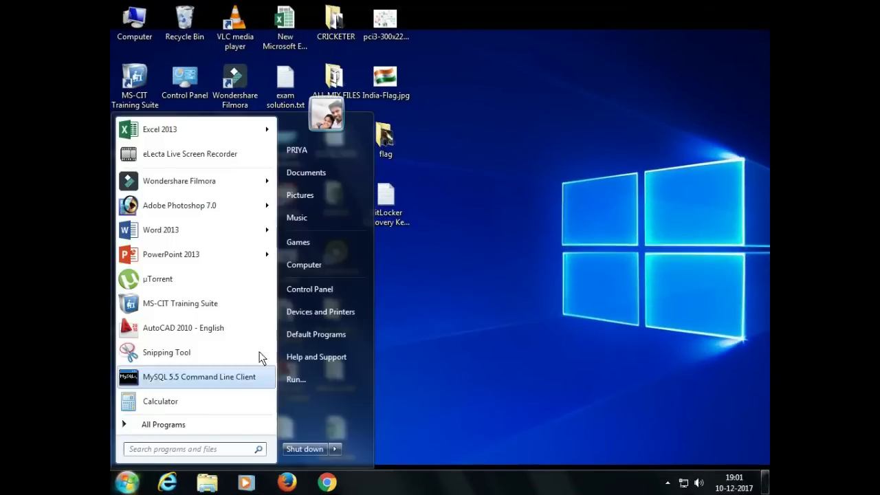
click(305, 267)
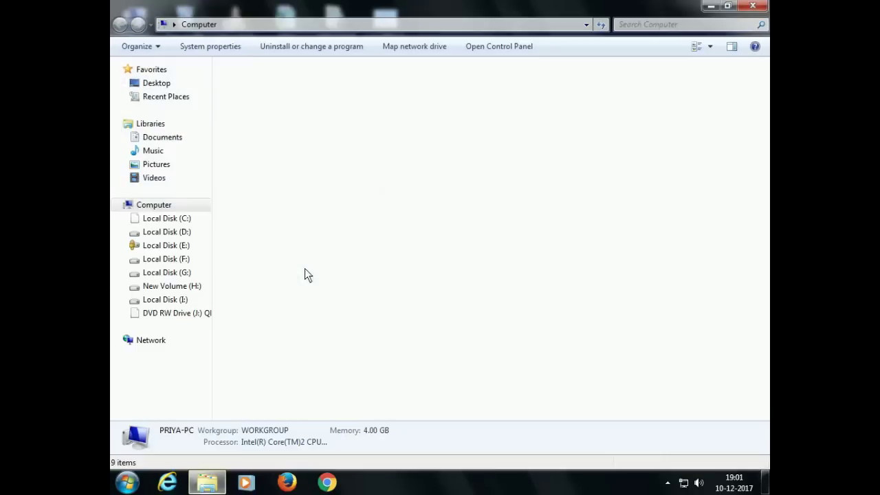
click(611, 96)
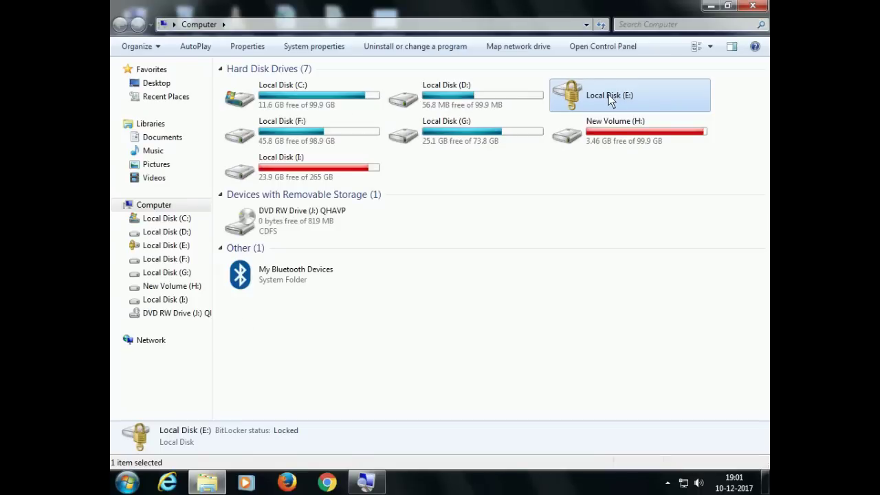
double_click(609, 99)
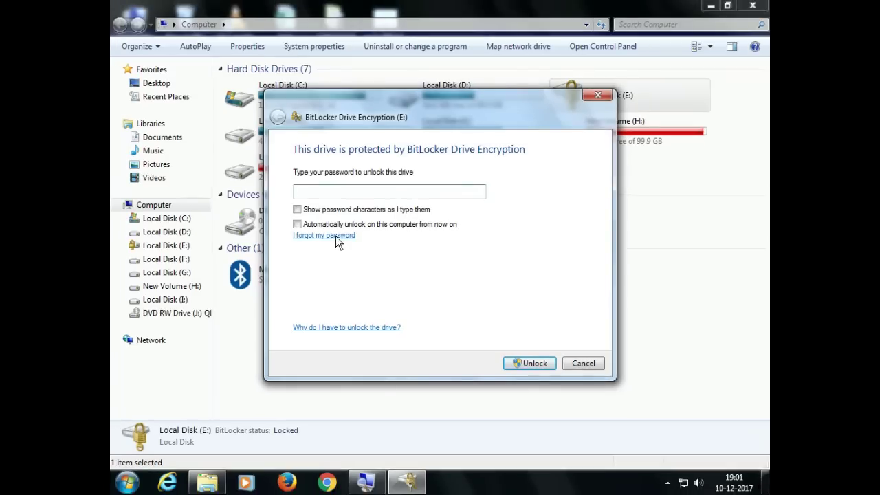
- Choose to unlock drive E: by typing the recovery key, minimize the Computer window and move the dialog aside
click(335, 237)
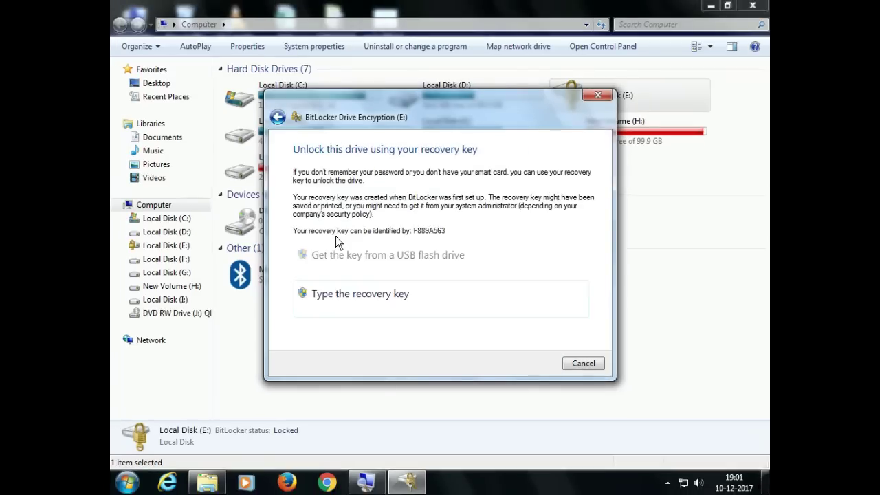
click(355, 303)
click(711, 5)
drag(507, 114, 702, 117)
- Open the BitLocker recovery key text file on the desktop, maximize it and copy the recovery key
click(390, 219)
double_click(390, 219)
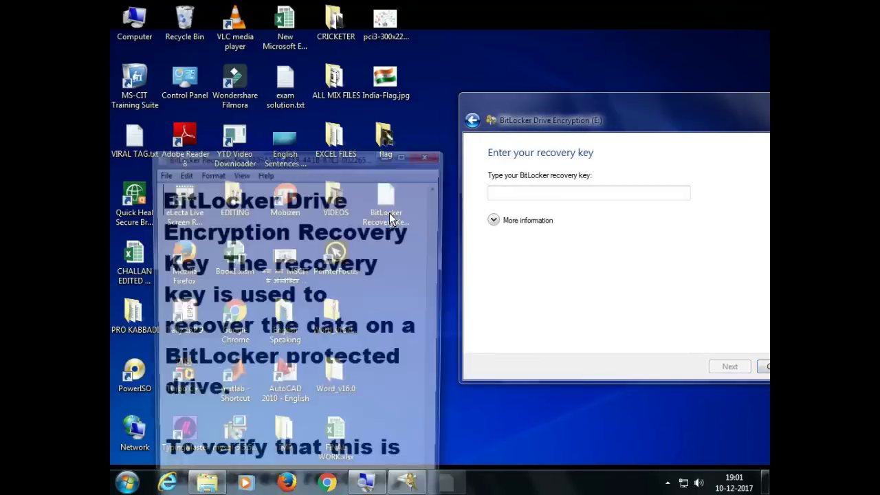
click(405, 153)
scroll(297, 268, down, 1)
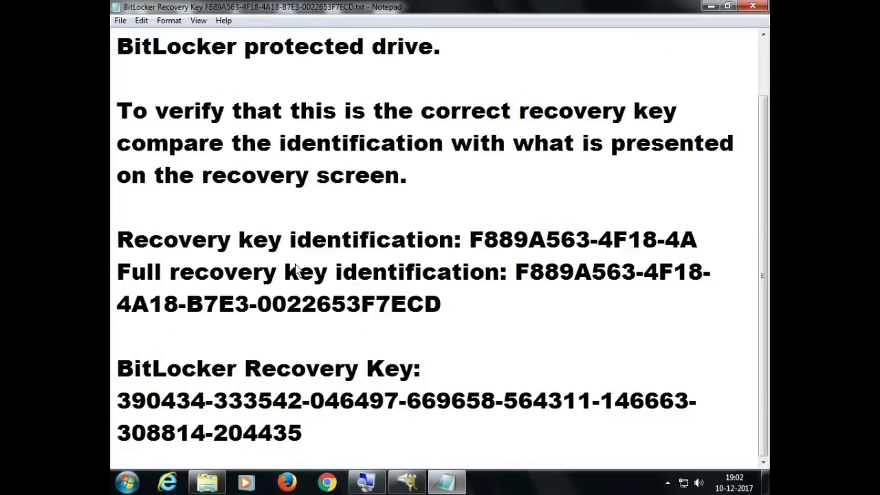
drag(310, 432, 110, 402)
key(ctrl+c)
- Paste the recovery key into the BitLocker recovery key field, then cancel the unlock dialog and close the key file
key(alt+Tab)
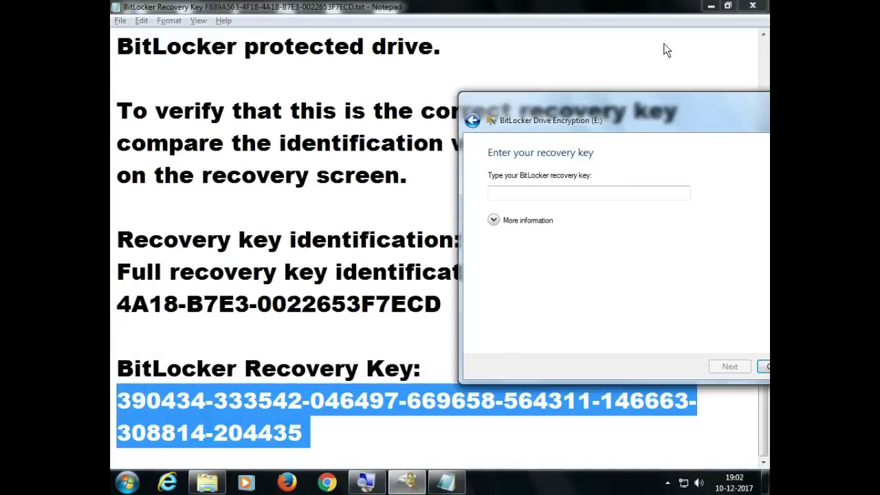
click(550, 194)
drag(549, 117, 364, 110)
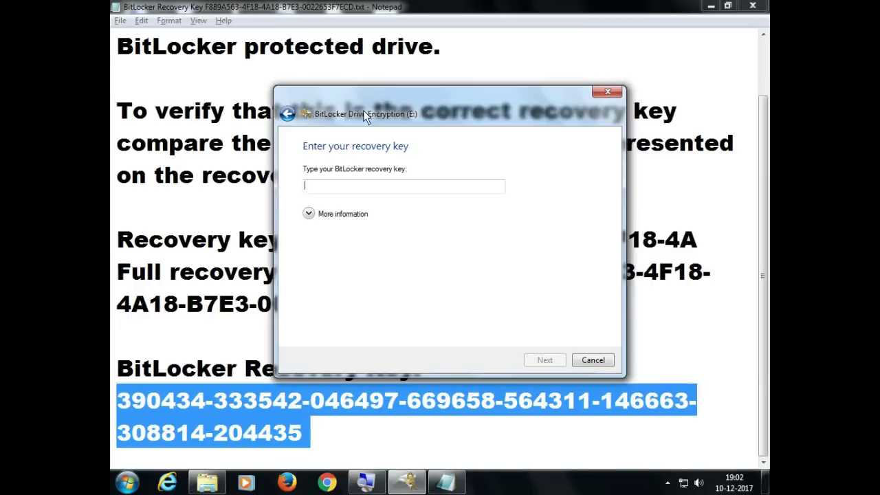
key(ctrl+v)
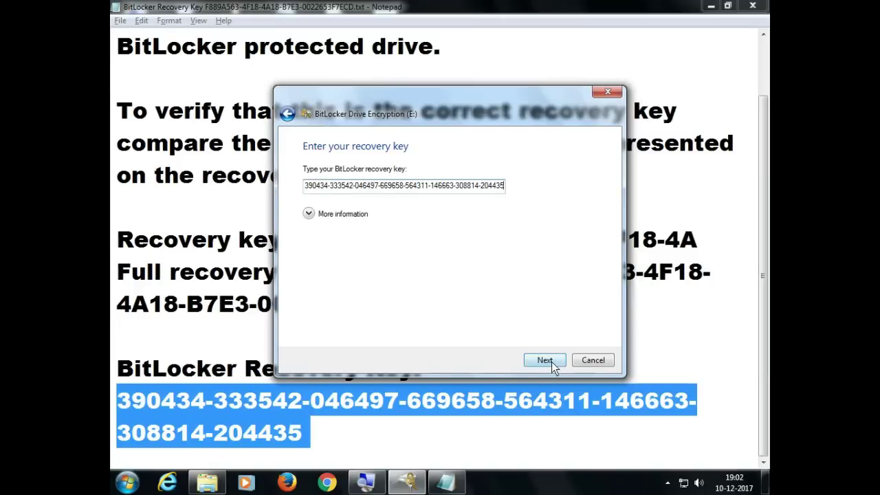
click(588, 359)
click(752, 5)
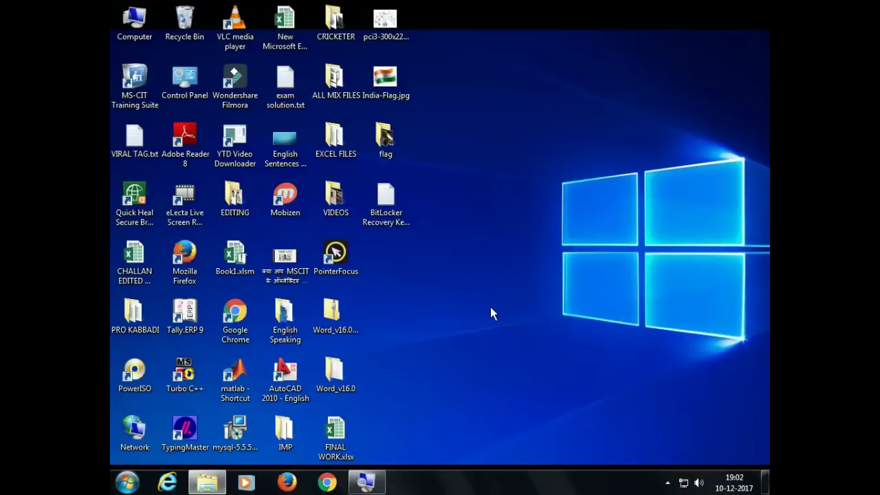
- Open the maximized Computer window and unlock Local Disk (E:) by entering its BitLocker password
click(127, 483)
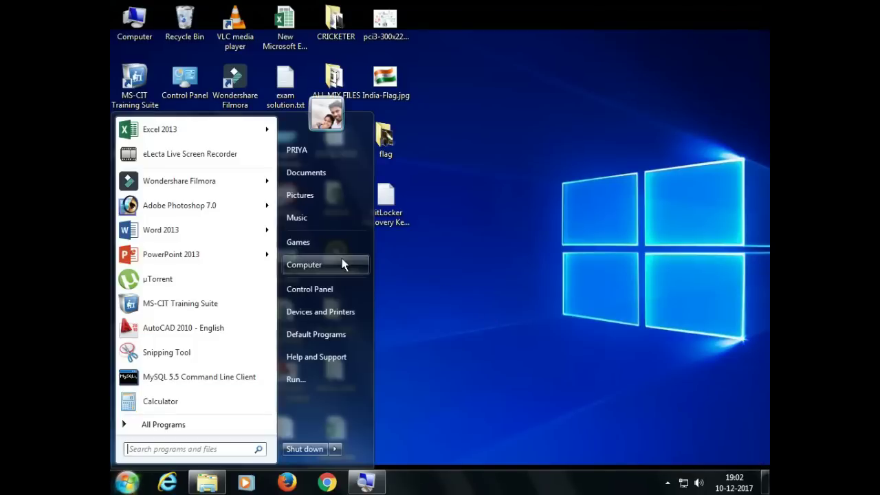
click(323, 264)
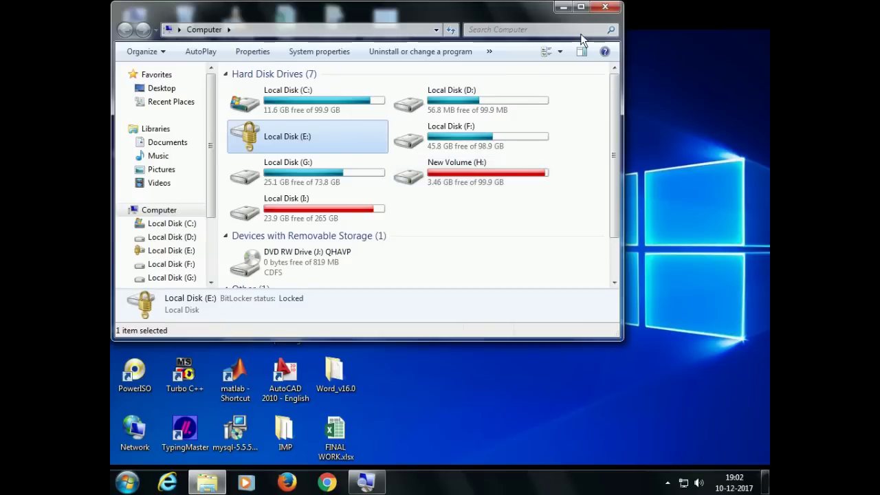
click(581, 6)
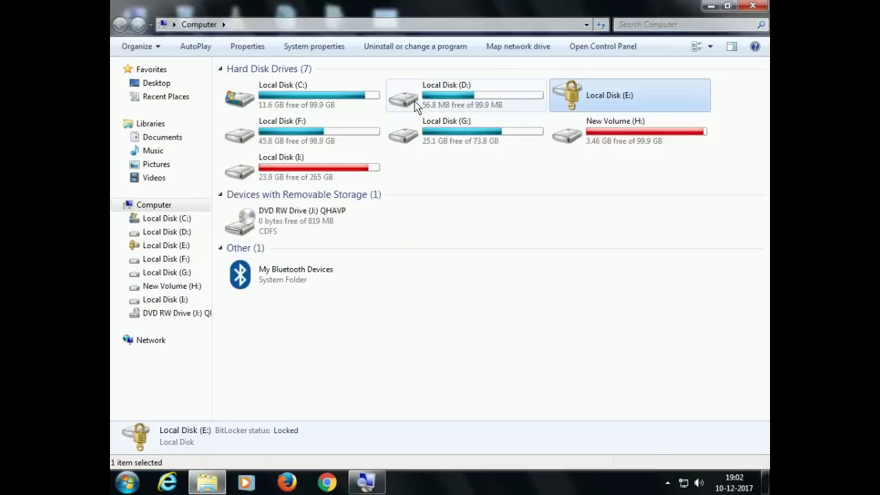
double_click(622, 98)
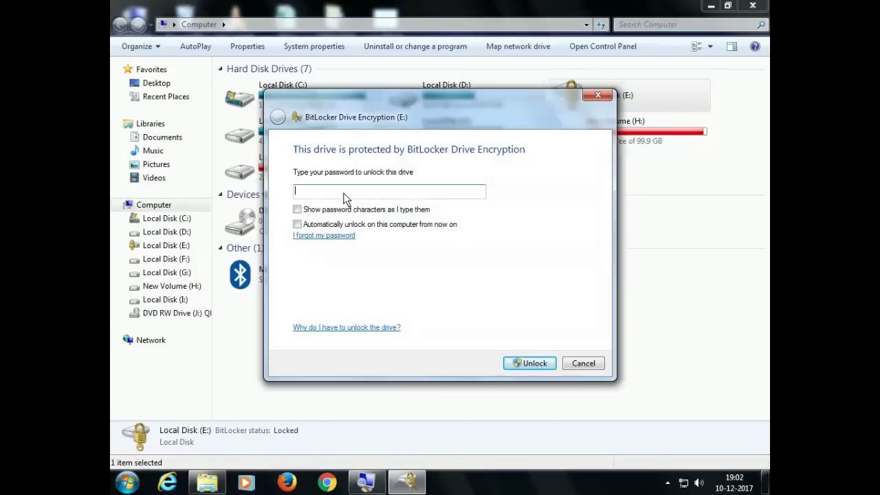
text(••••••)
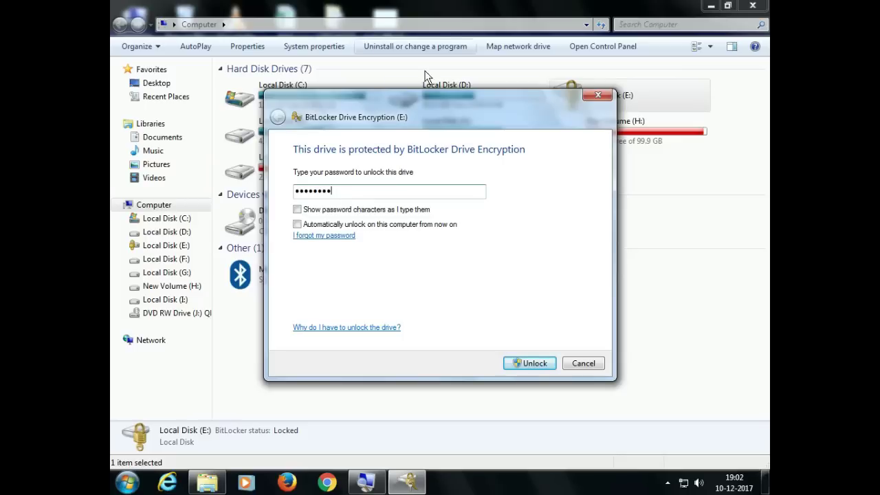
drag(441, 115, 439, 147)
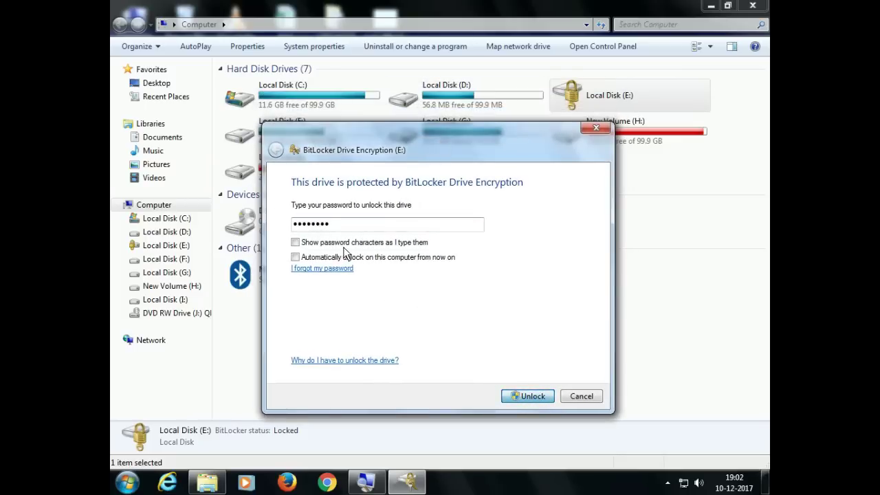
key(Return)
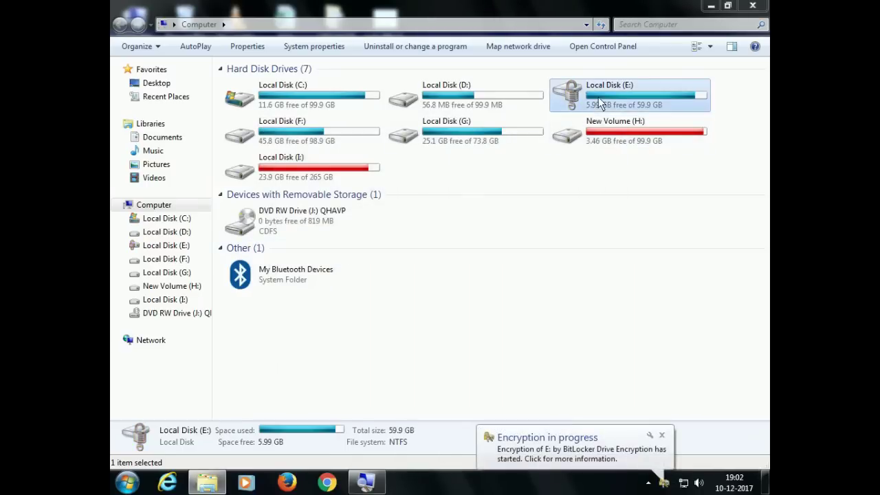
- Open the unlocked Local Disk (E:) to check its folders, then return to the Computer drive list
double_click(606, 96)
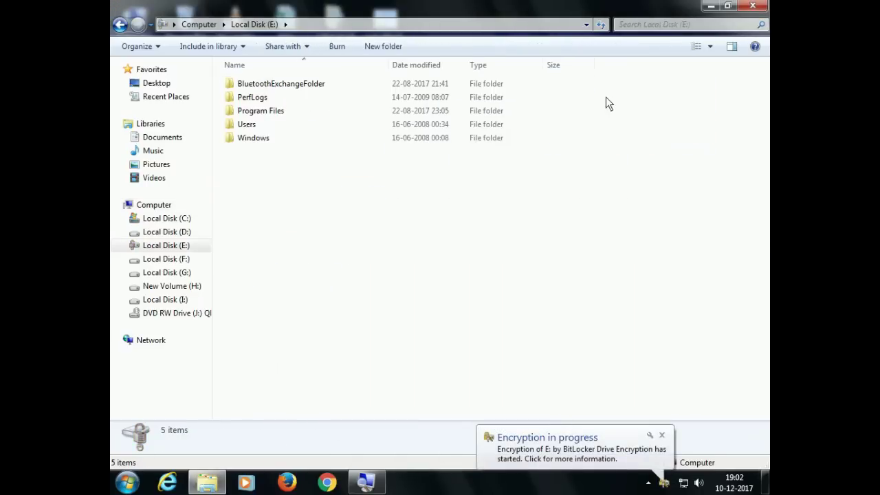
click(521, 73)
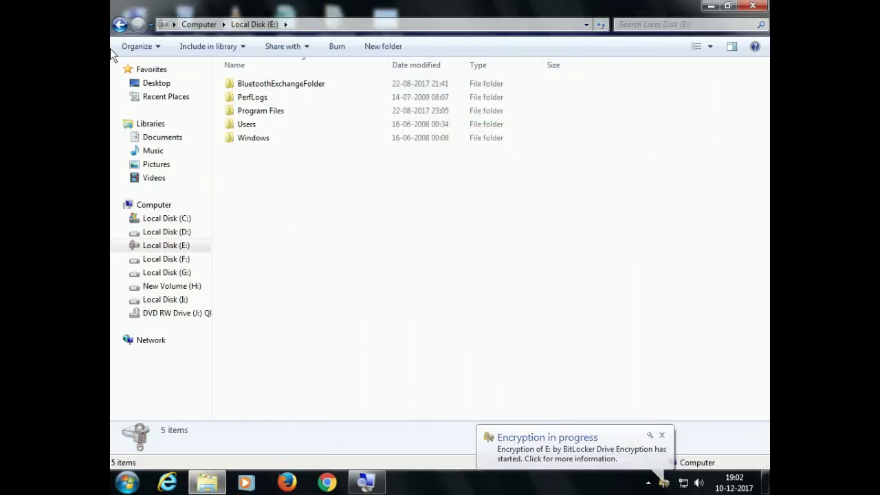
click(120, 25)
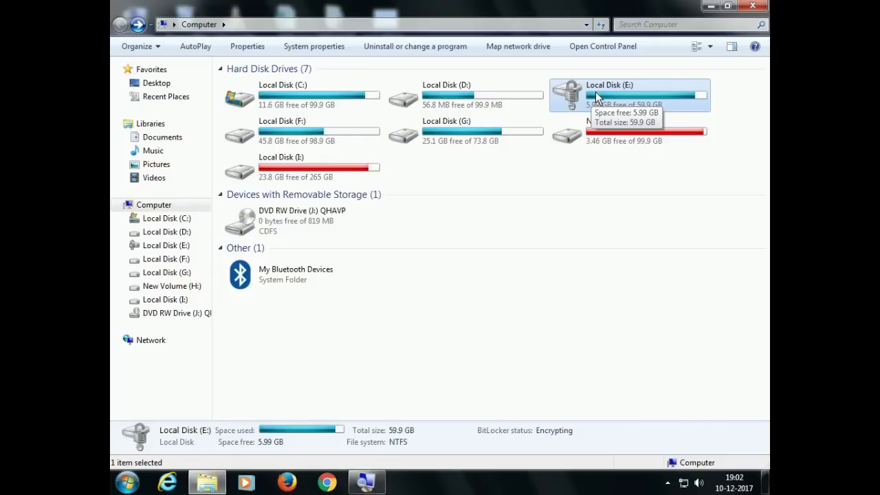
double_click(612, 90)
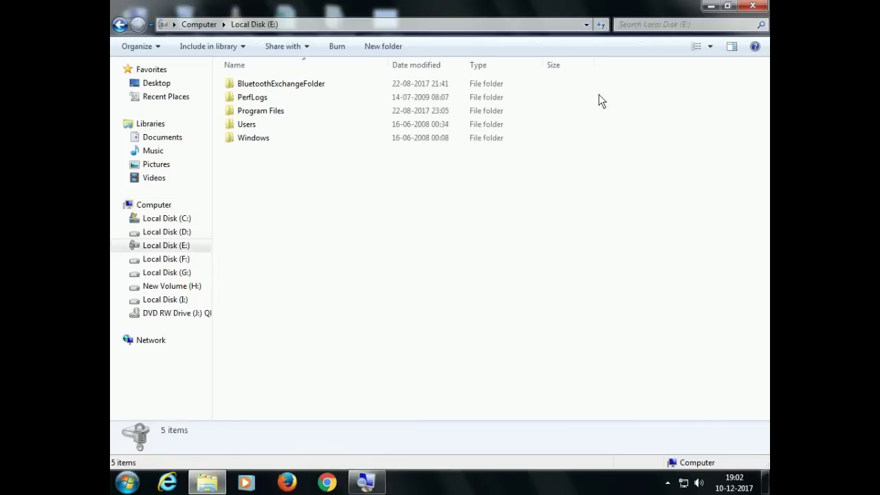
click(119, 25)
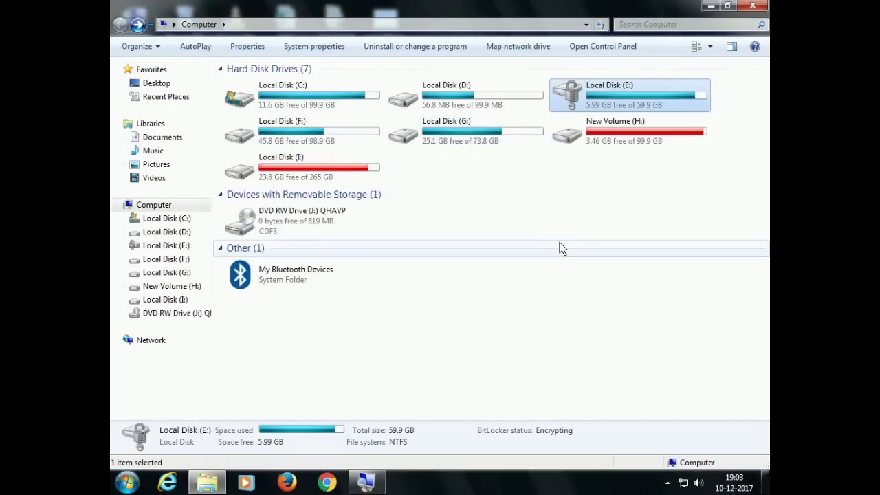
- Open BitLocker Drive Encryption in Control Panel, turn off BitLocker for drive E: and confirm decrypting the drive
click(126, 483)
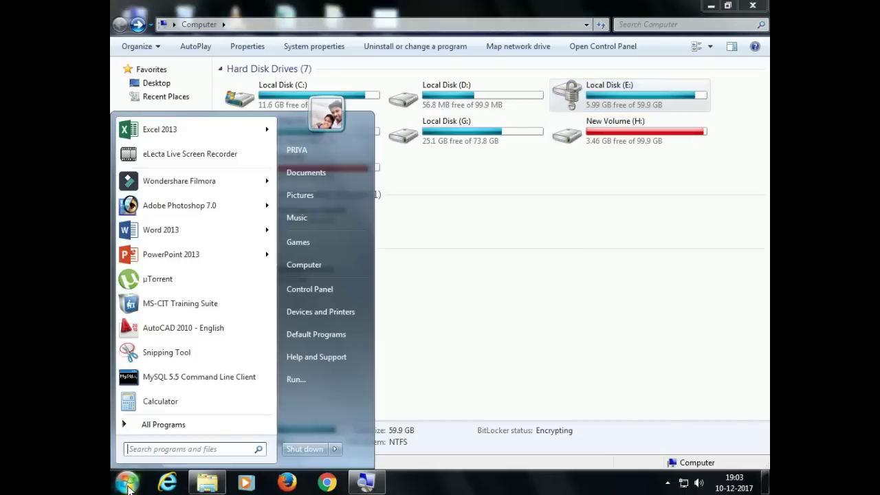
click(342, 293)
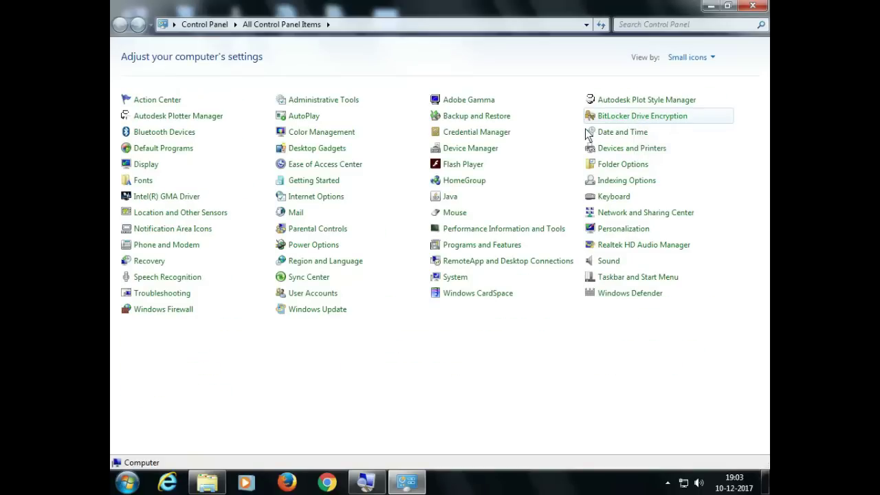
click(622, 115)
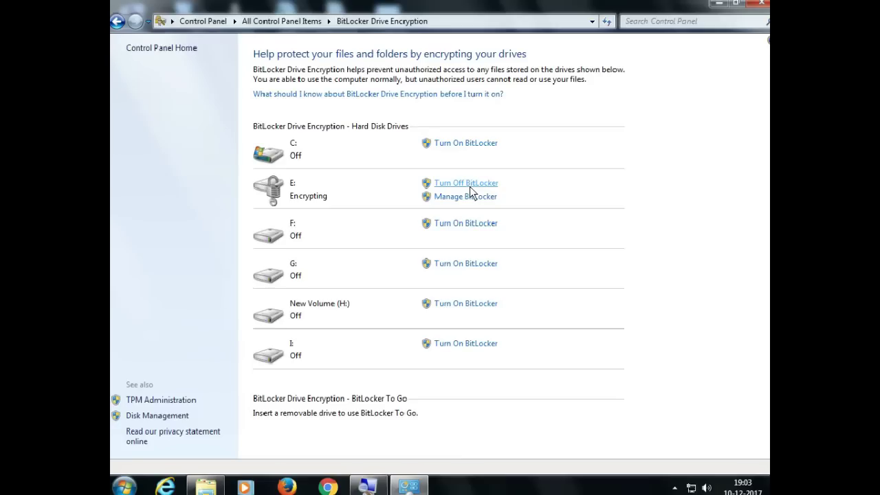
click(470, 185)
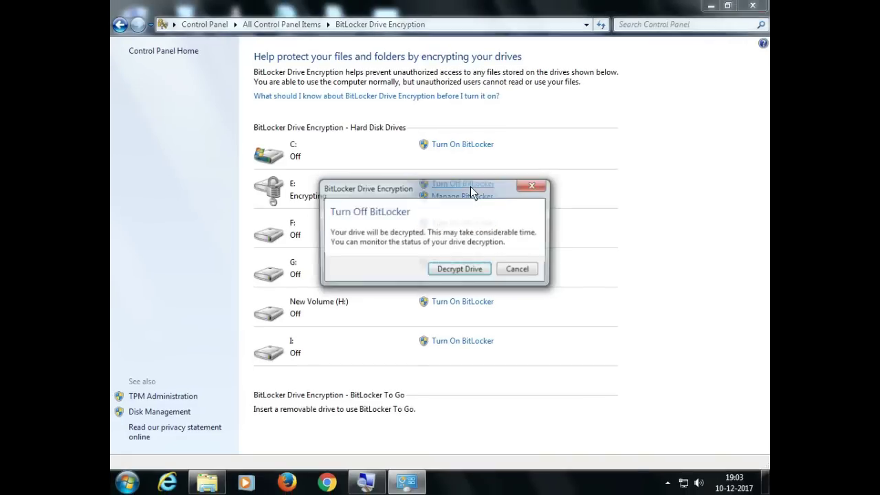
click(464, 270)
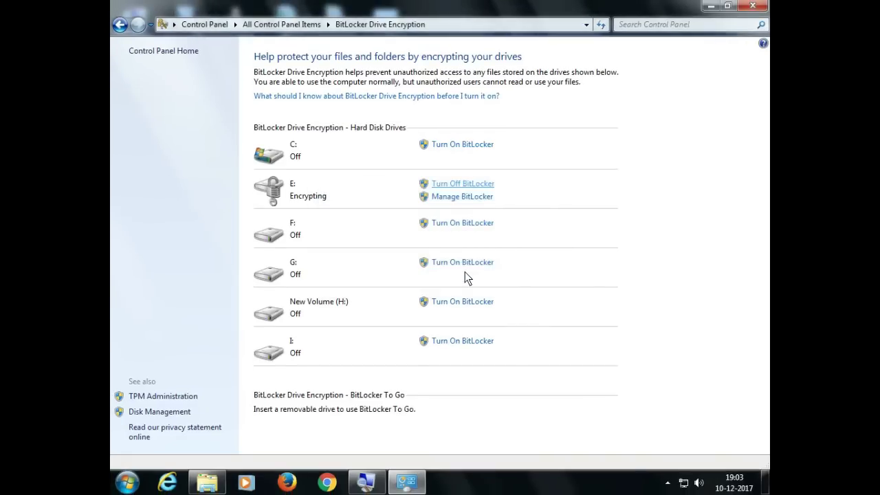